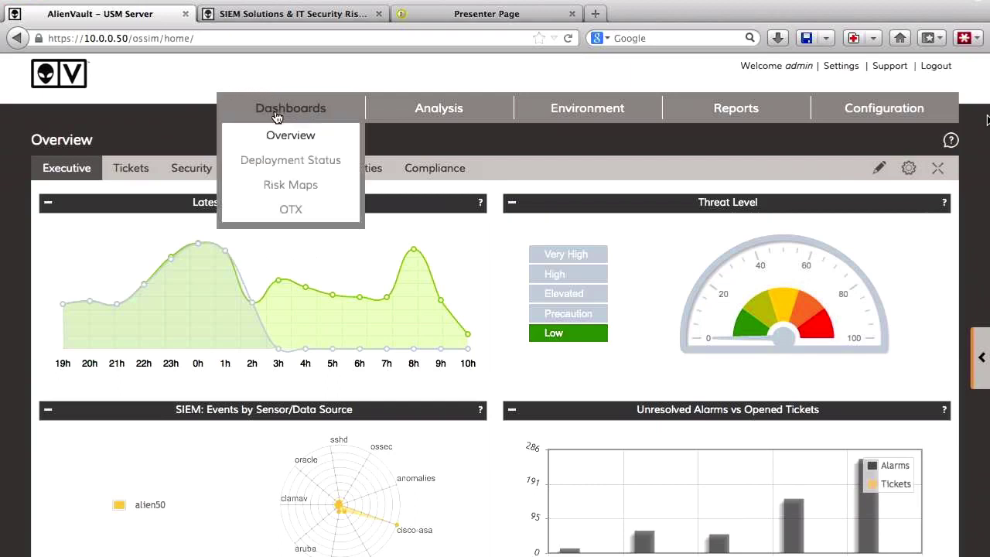
# Open the Deployment Status dashboard and display the service details of the Pvt_192 (192.168.0.0/16) network under the listed location.
pyautogui.click(282, 145)
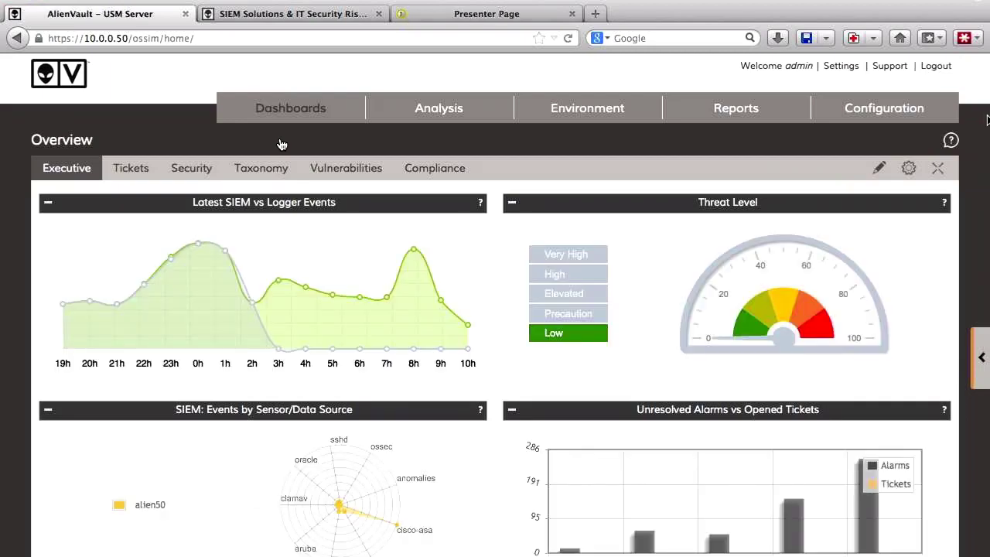
pyautogui.moveTo(287, 112)
pyautogui.click(320, 161)
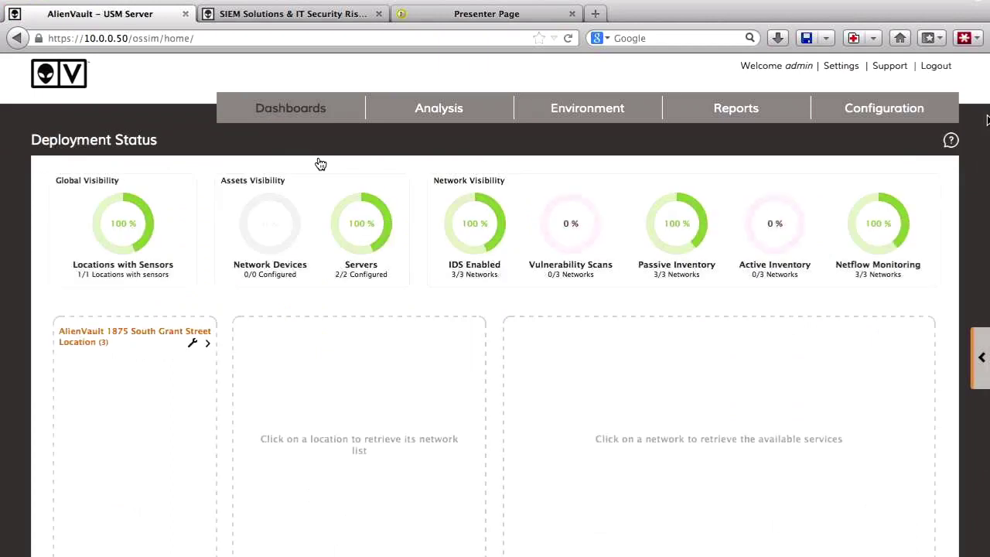
pyautogui.click(177, 345)
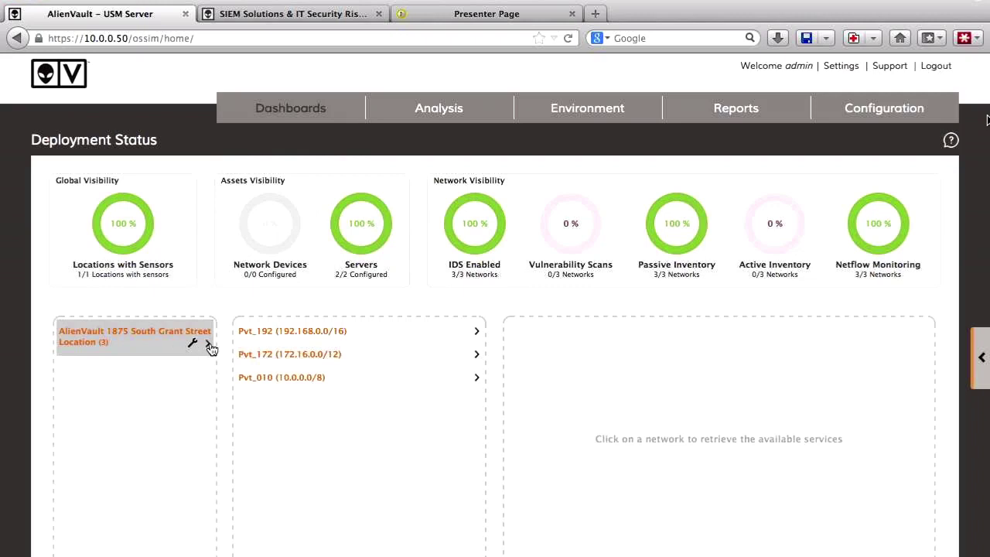
pyautogui.click(370, 329)
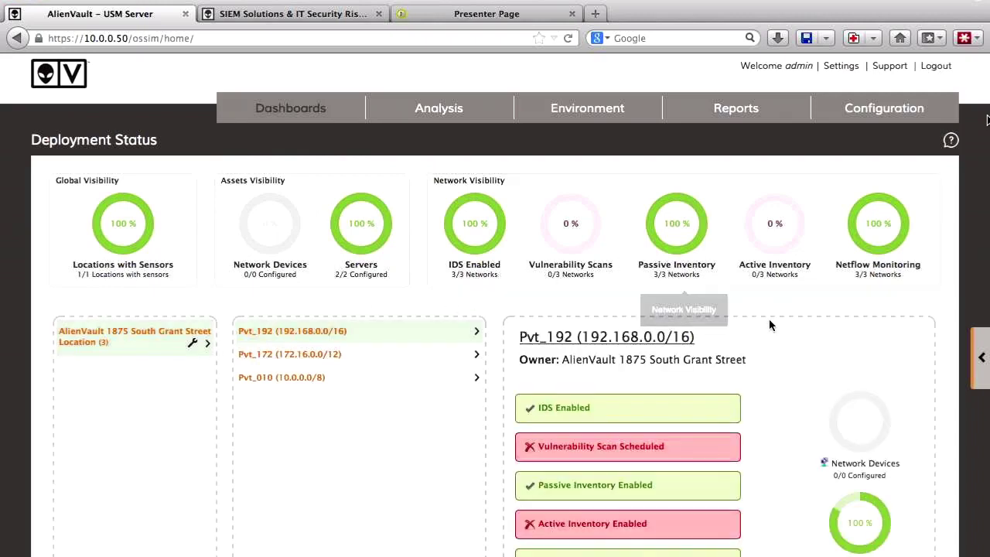
# Open the vulnerability scan job for Pvt_192, set its schedule method to Day of the Week, and close the form without saving.
pyautogui.scroll(-1, 770, 325)
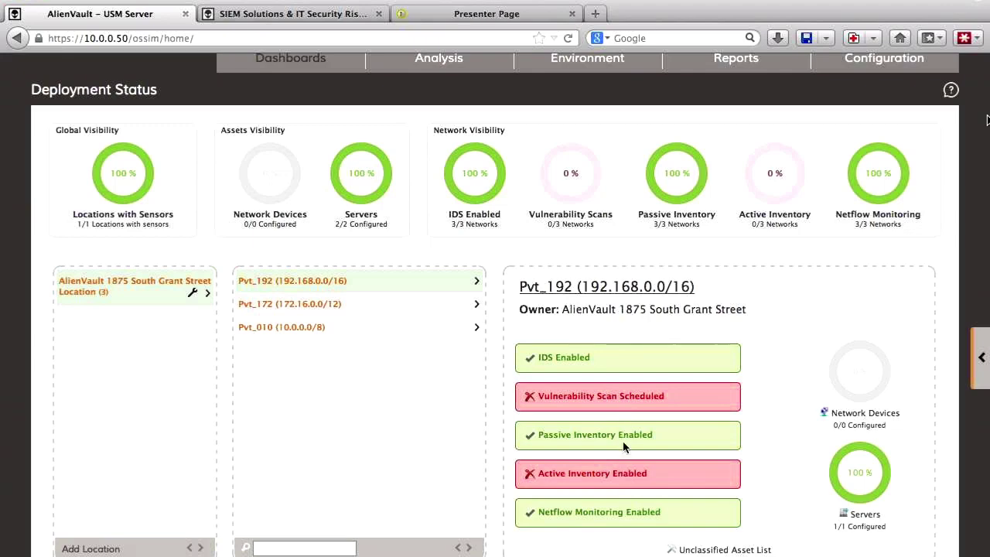
pyautogui.click(625, 407)
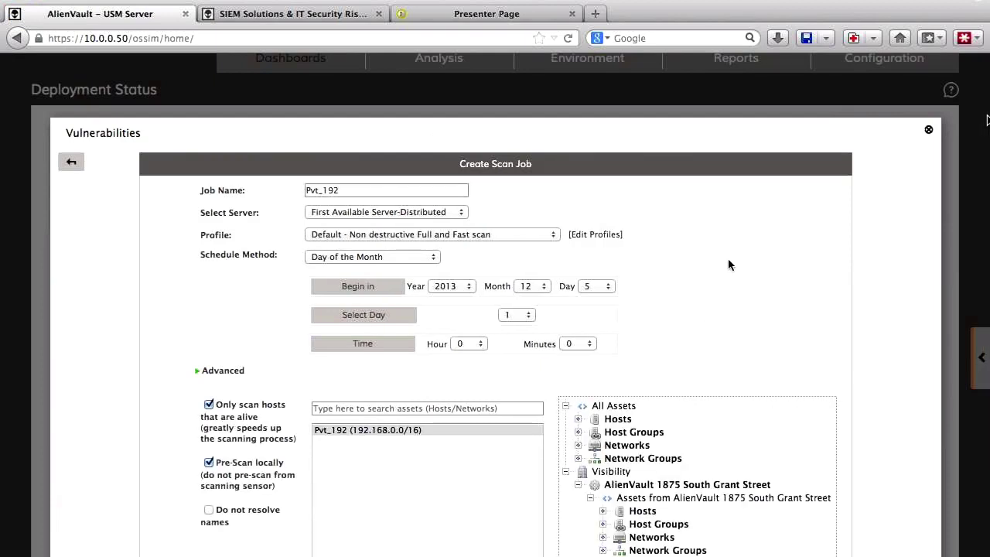
pyautogui.scroll(-1, 729, 261)
pyautogui.scroll(1, 729, 261)
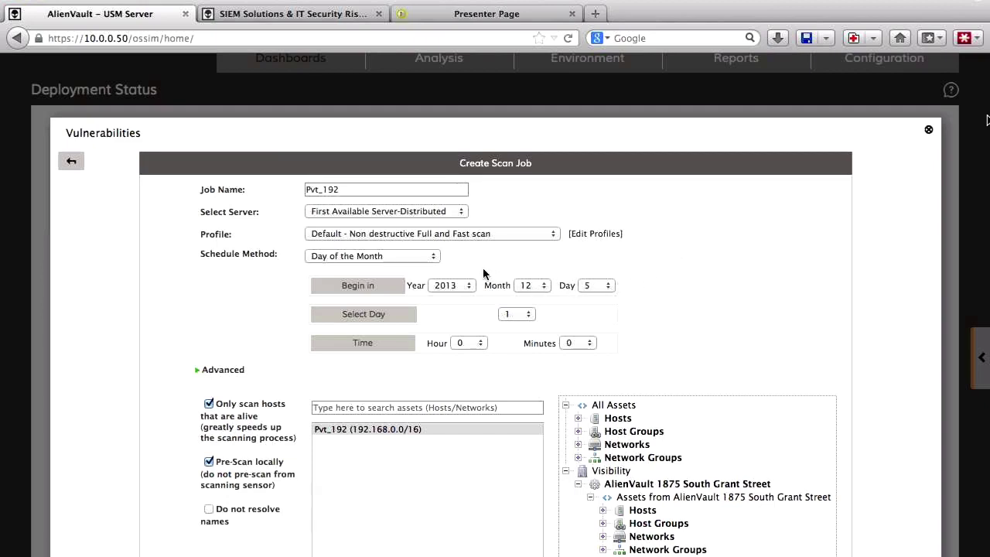
pyautogui.click(433, 261)
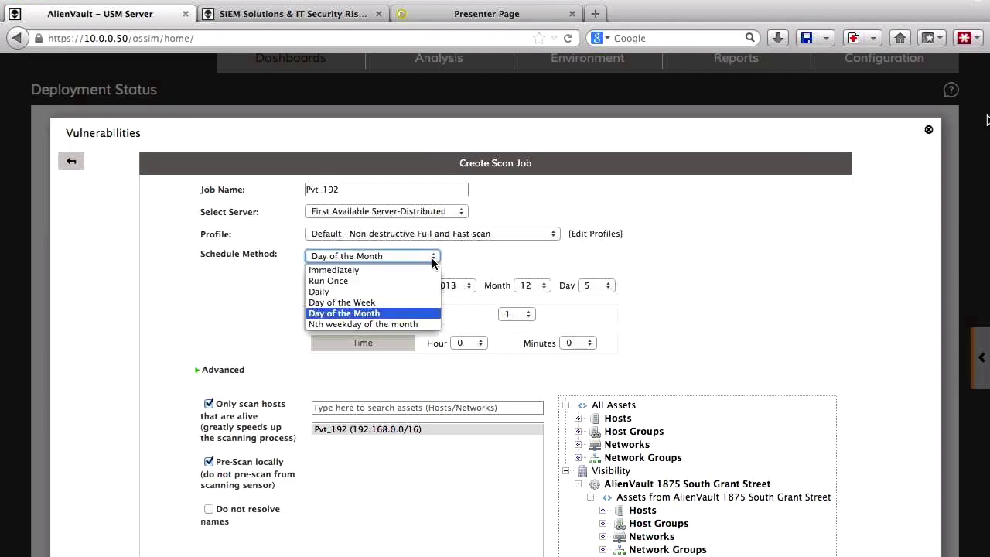
pyautogui.click(423, 303)
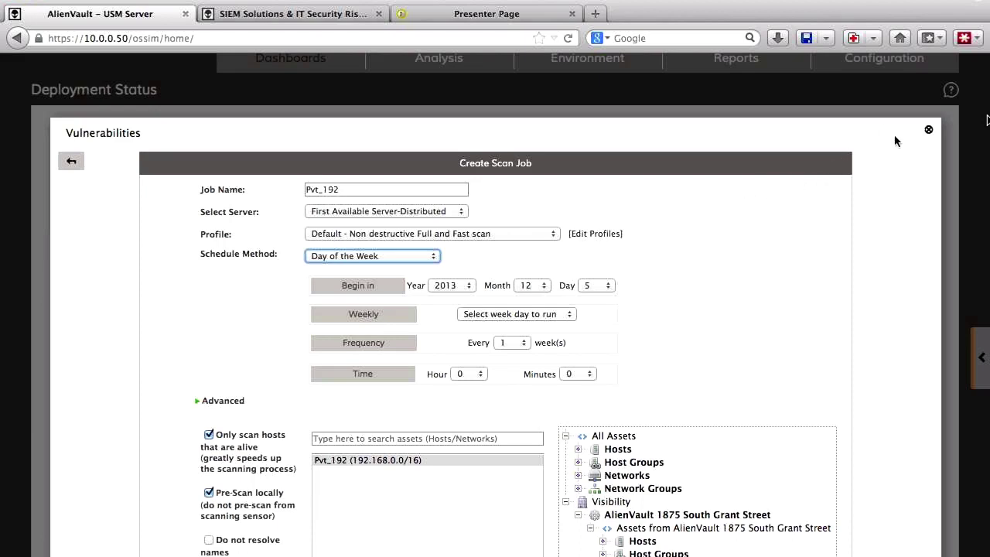
pyautogui.click(928, 130)
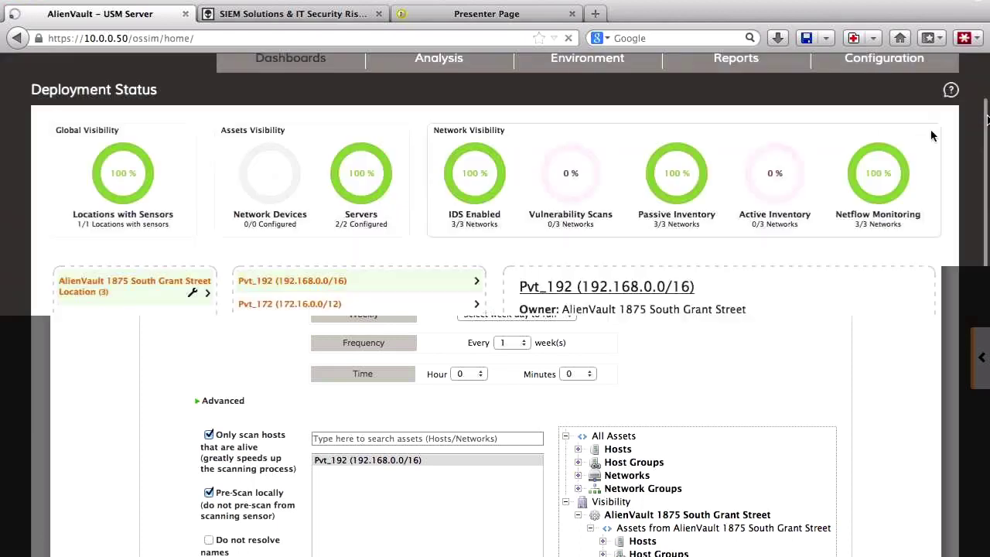
# Open the Netflow page of the monitored environment.
pyautogui.scroll(1, 542, 128)
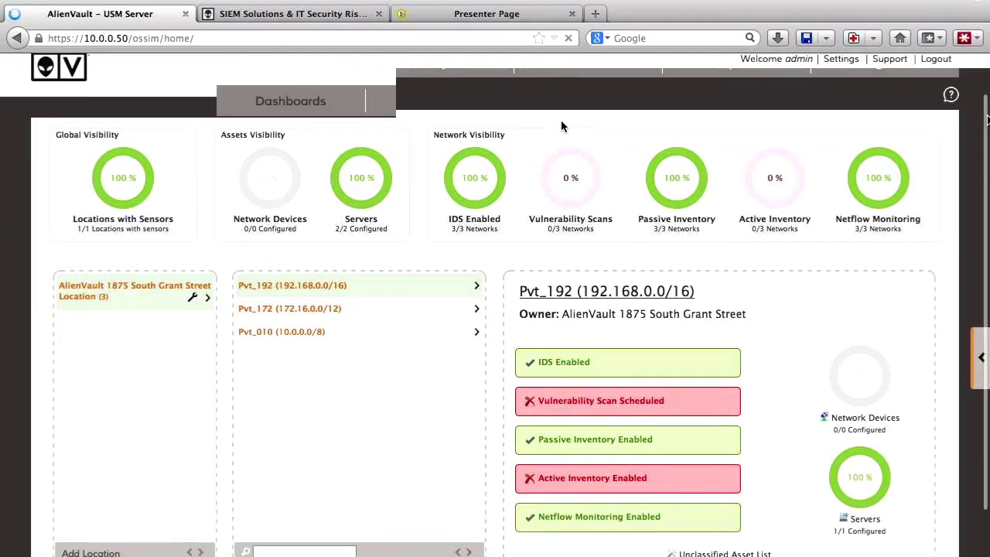
pyautogui.moveTo(561, 119)
pyautogui.click(607, 235)
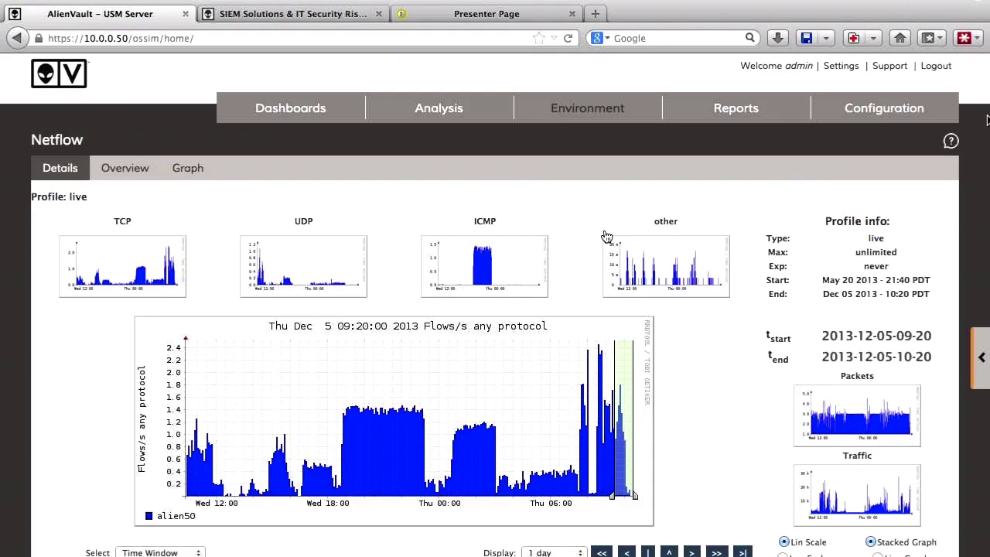
# Display the top 10 destination ports from the Netflow data.
pyautogui.scroll(-1, 607, 235)
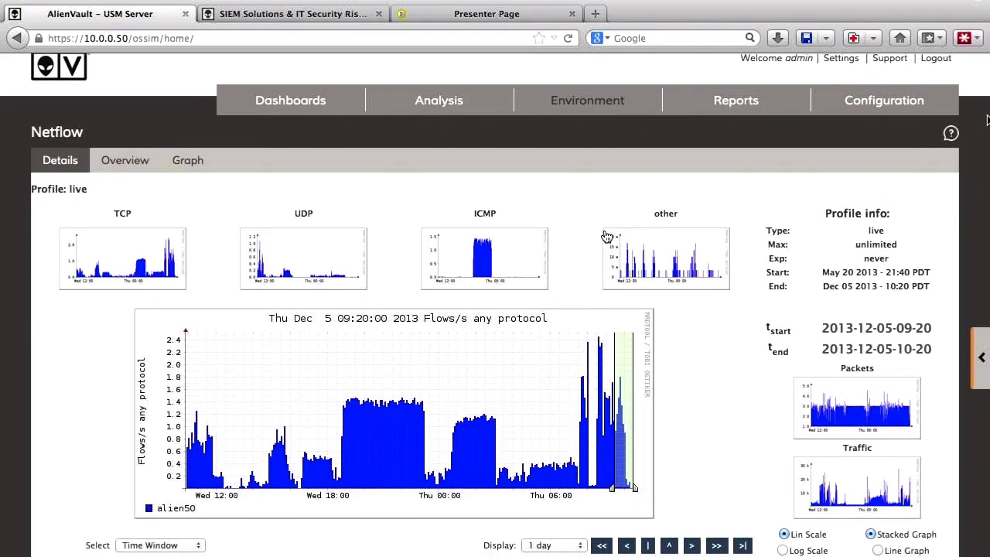
pyautogui.scroll(-5, 607, 235)
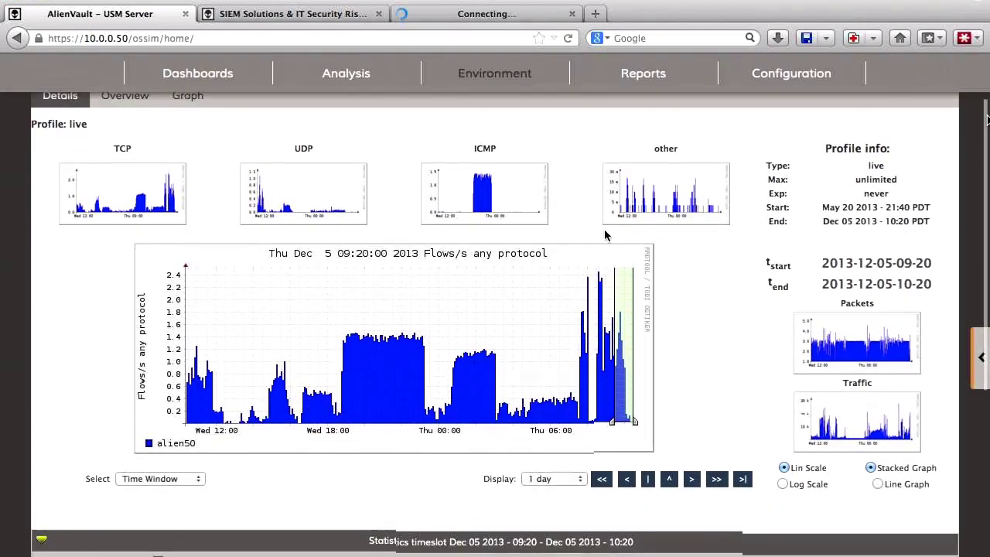
pyautogui.scroll(-2, 605, 235)
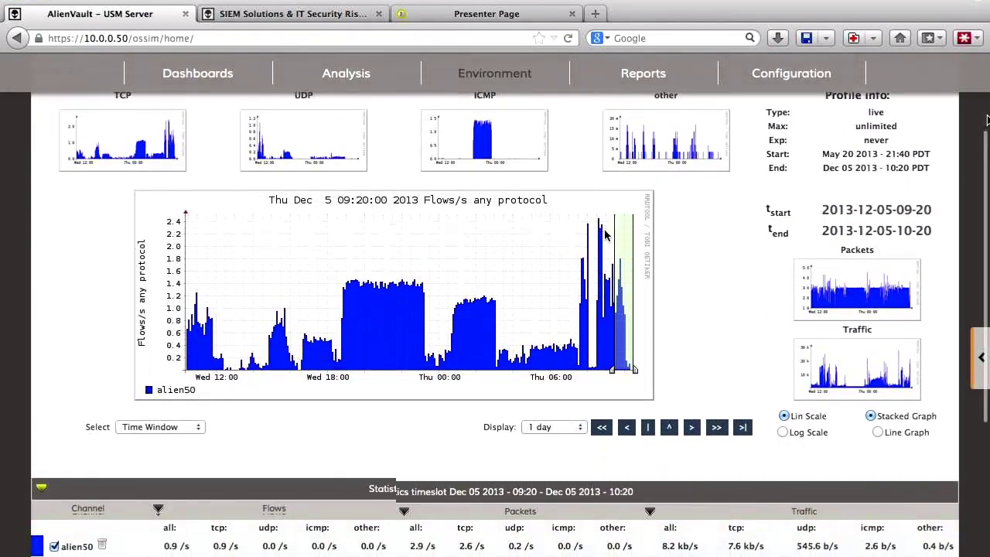
pyautogui.scroll(-4, 605, 235)
pyautogui.scroll(-5, 605, 235)
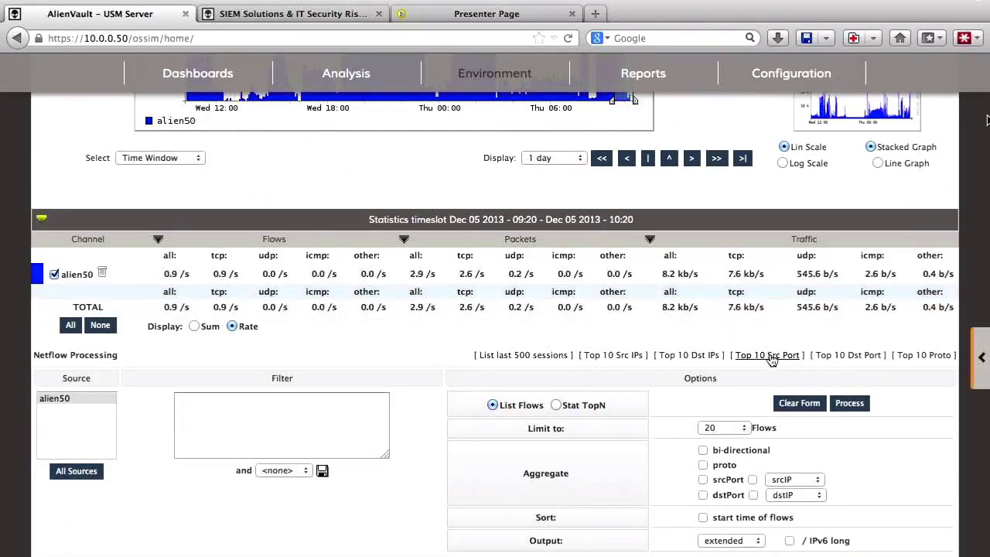
pyautogui.click(844, 356)
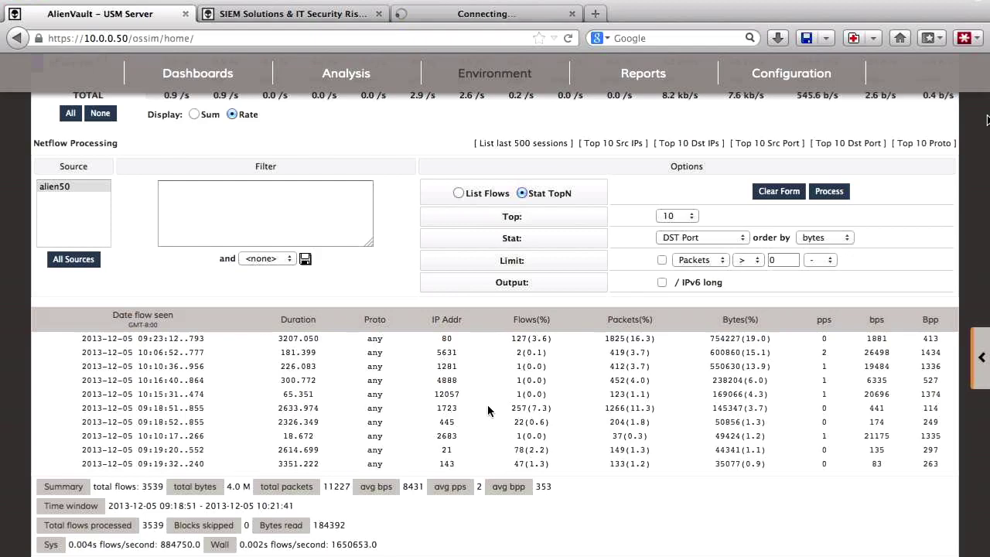
# Open the Global view of the environment's network profiles.
pyautogui.scroll(1, 488, 411)
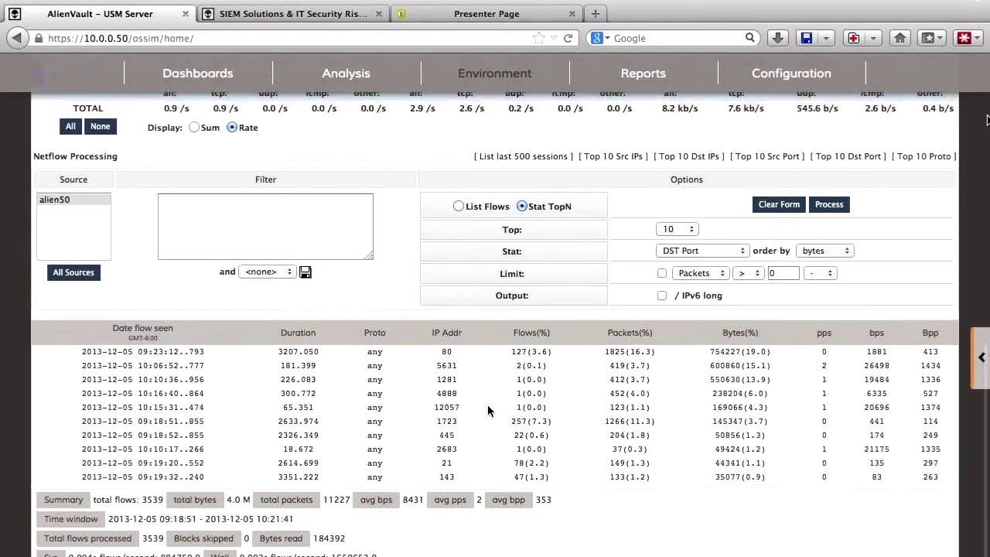
pyautogui.scroll(1, 488, 411)
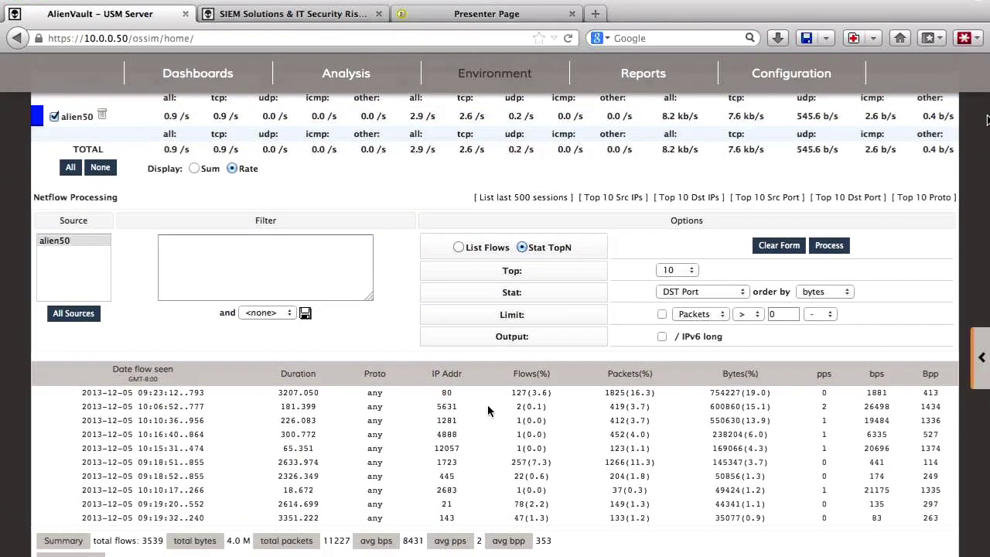
pyautogui.scroll(2, 488, 411)
pyautogui.scroll(10, 488, 411)
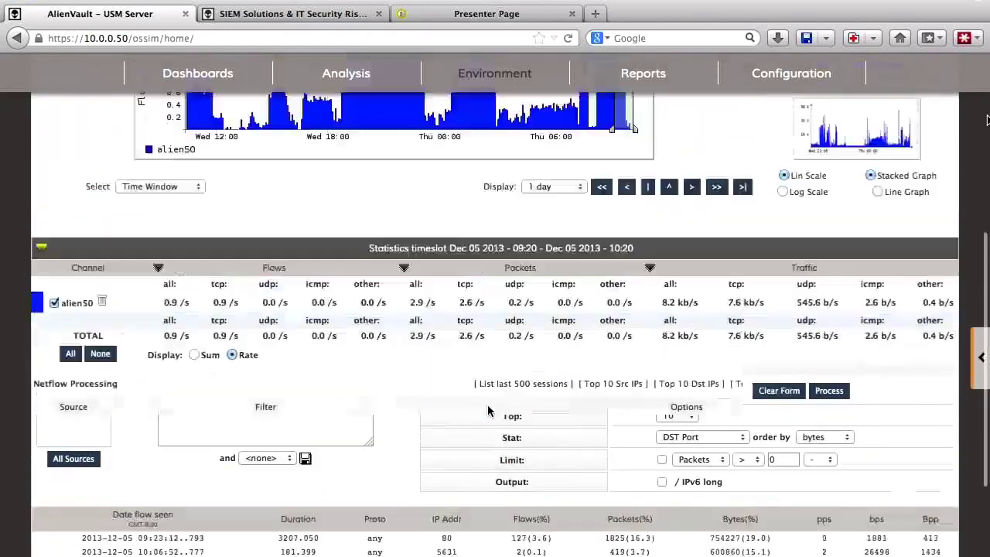
pyautogui.scroll(2, 488, 411)
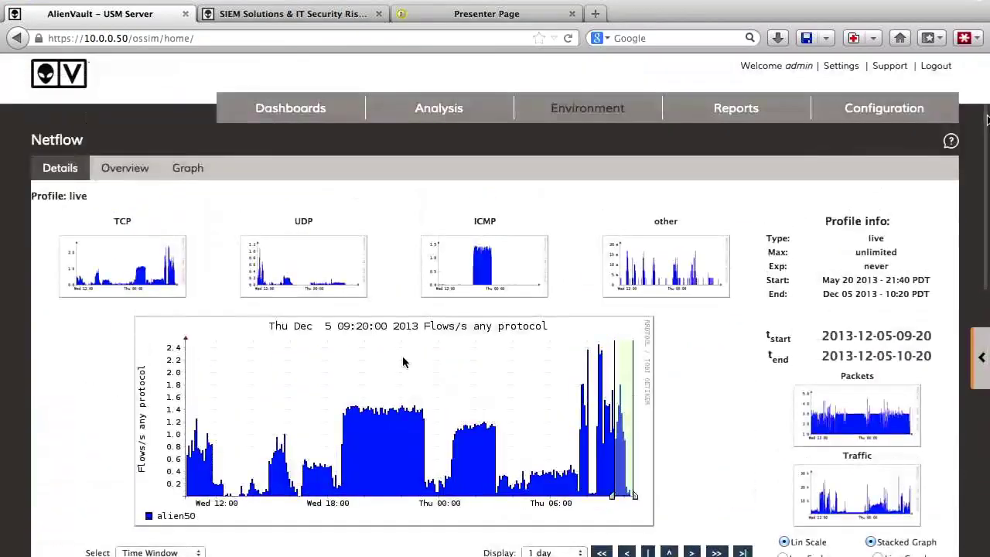
pyautogui.moveTo(554, 120)
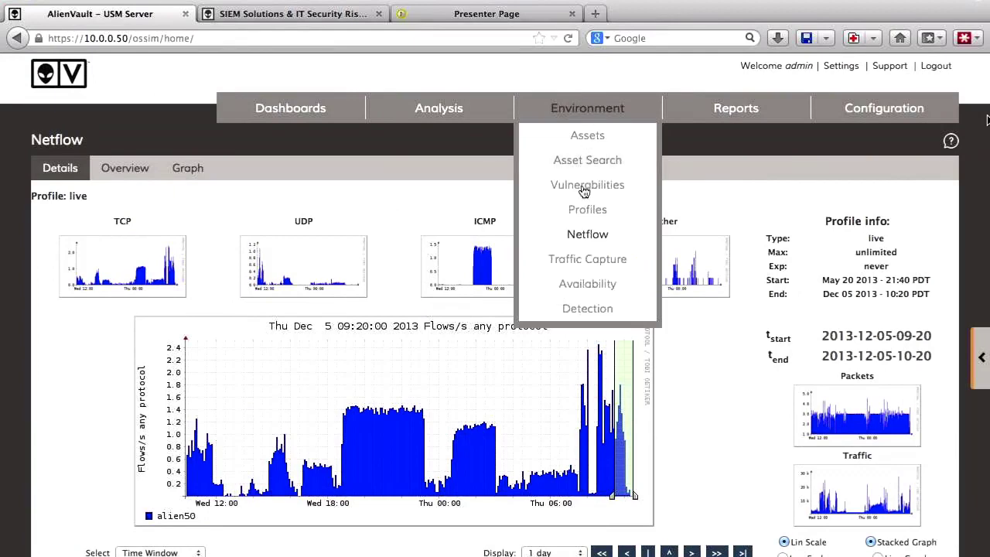
pyautogui.click(581, 212)
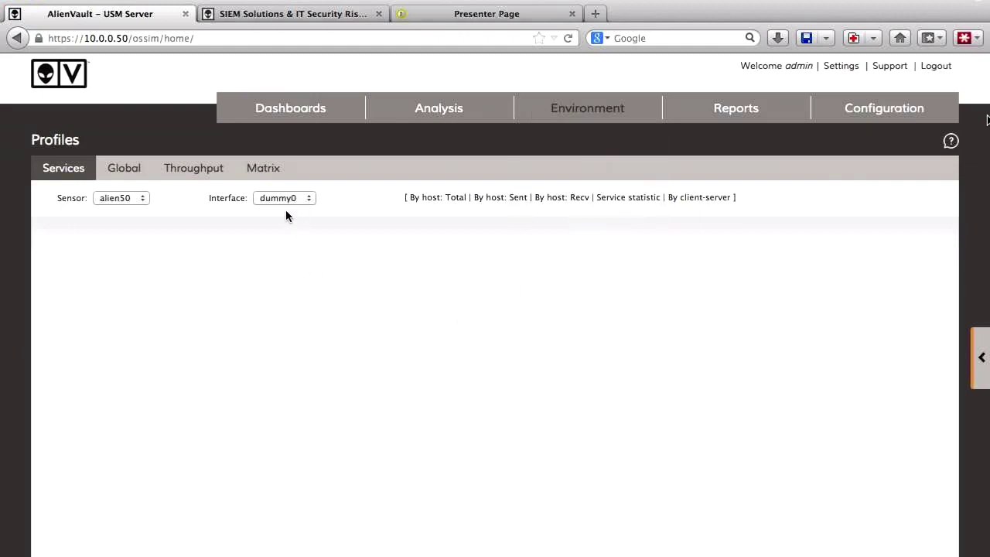
pyautogui.click(133, 179)
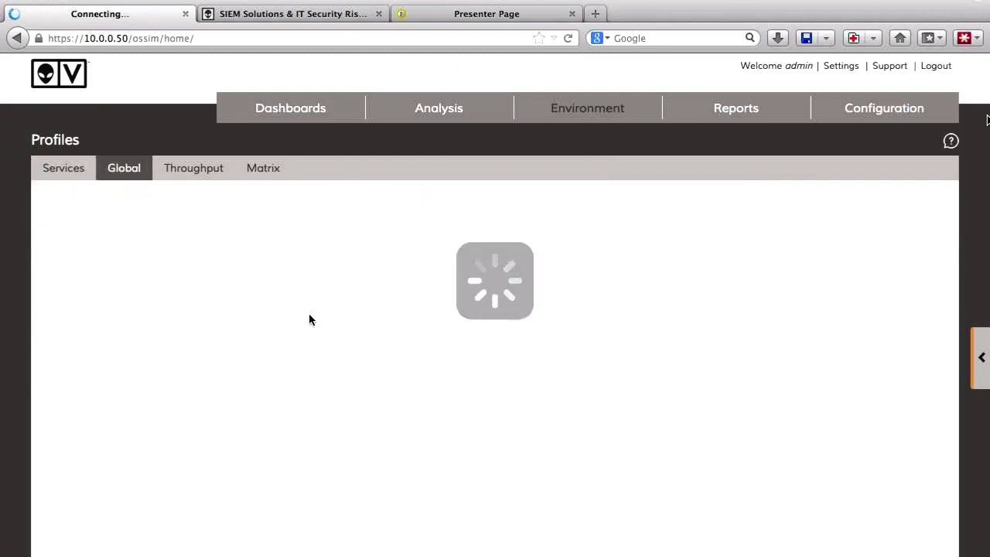
# Examine the packet statistics in the dummy0 traffic report, including the unicast/broadcast split and packet size distribution.
pyautogui.moveTo(557, 116)
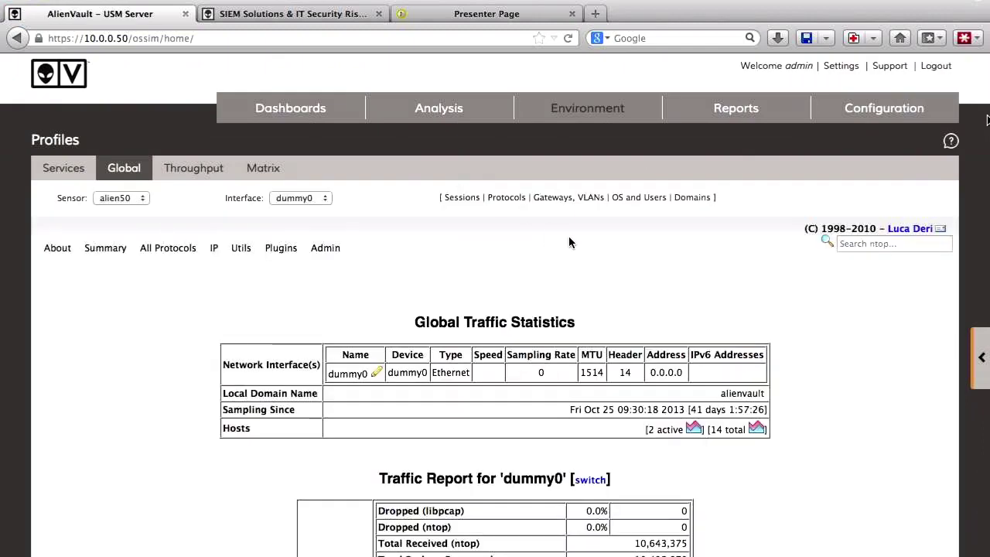
pyautogui.scroll(-10, 569, 242)
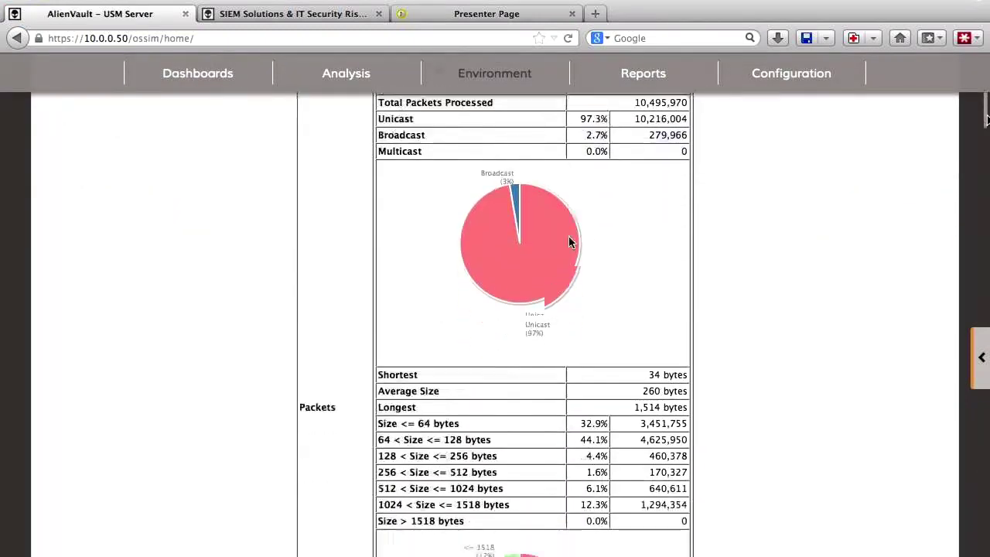
pyautogui.scroll(-5, 569, 242)
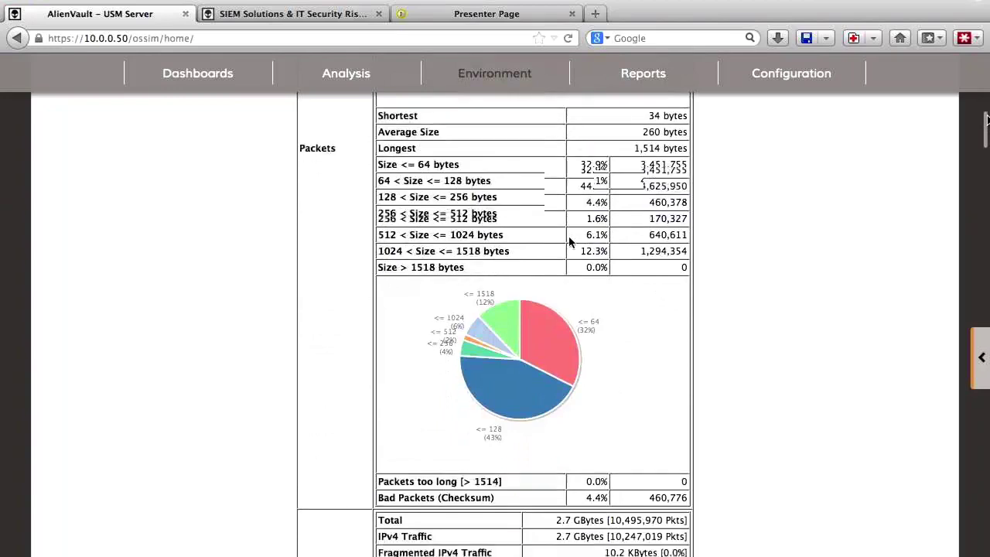
pyautogui.scroll(-3, 569, 242)
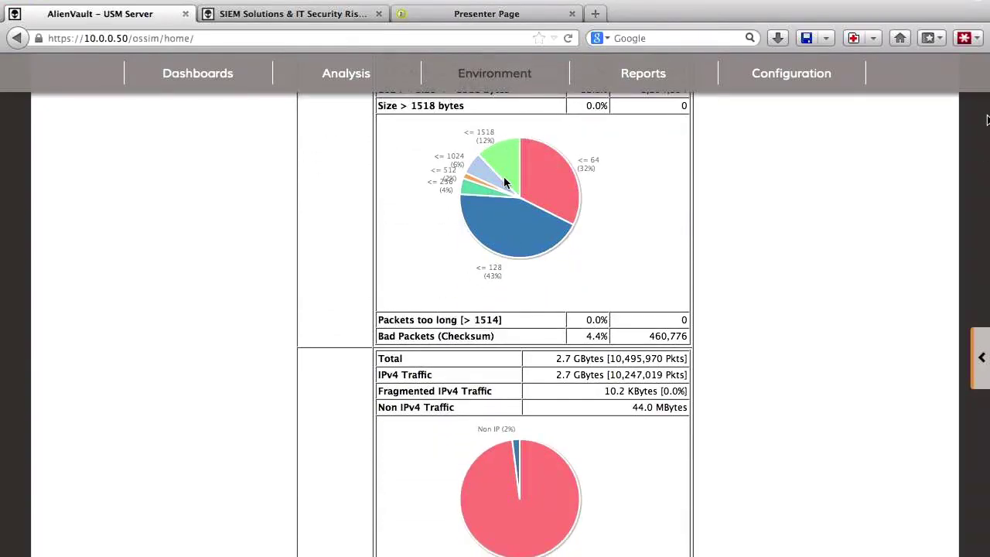
pyautogui.scroll(-2, 504, 183)
pyautogui.scroll(-1, 504, 183)
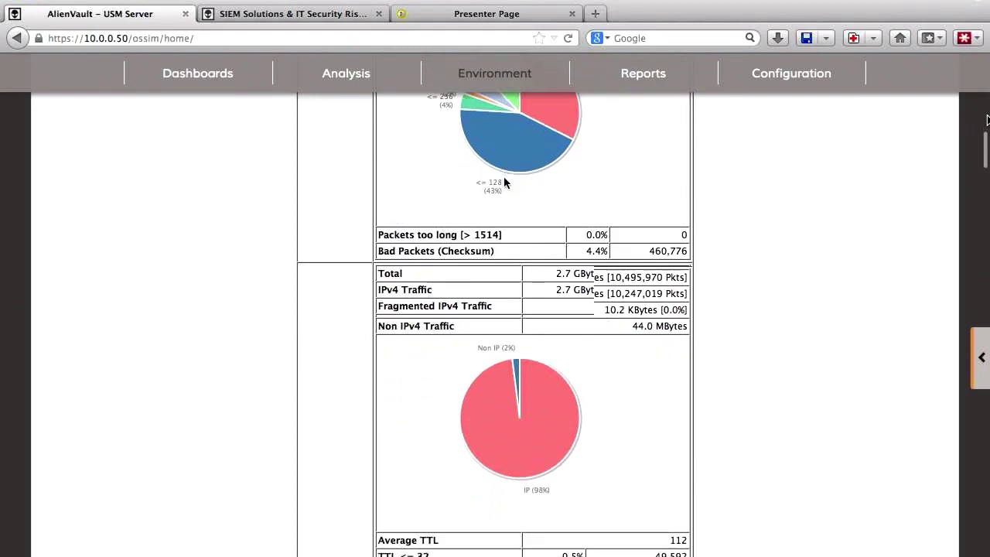
pyautogui.scroll(3, 504, 183)
pyautogui.scroll(2, 504, 183)
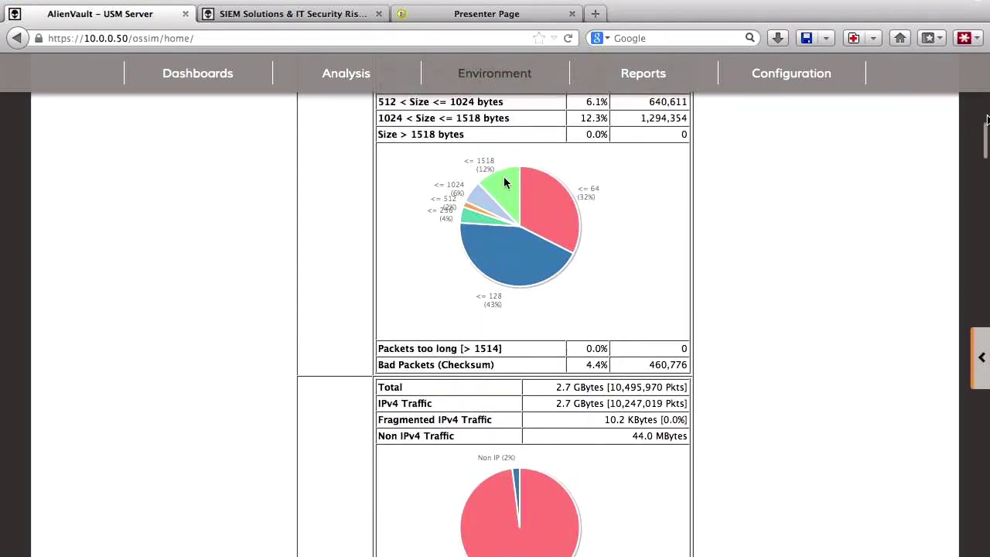
pyautogui.scroll(1, 504, 183)
pyautogui.scroll(2, 504, 183)
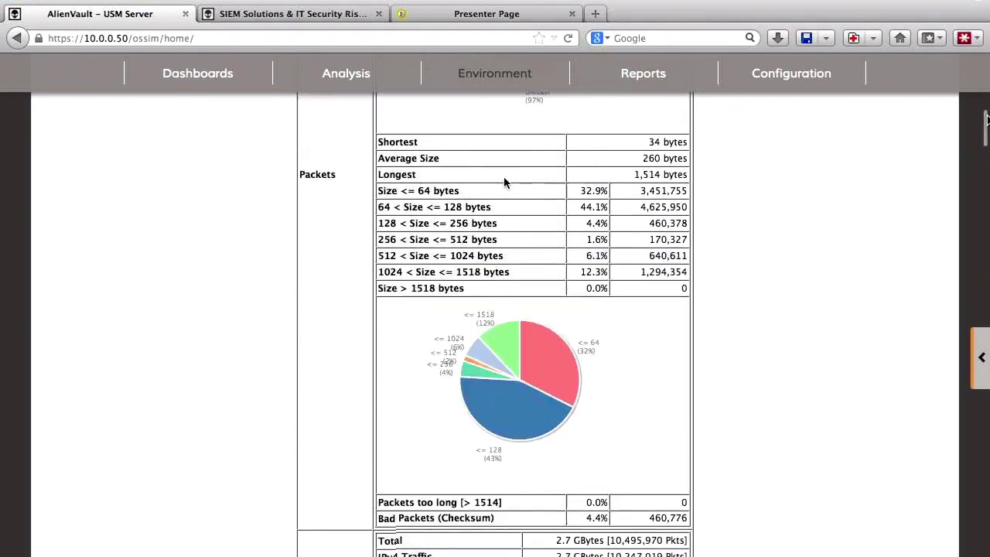
# Review the IP traffic, TTL and network load figures, and the global IP and TCP/UDP protocol distributions.
pyautogui.scroll(-5, 504, 182)
pyautogui.scroll(-9, 504, 183)
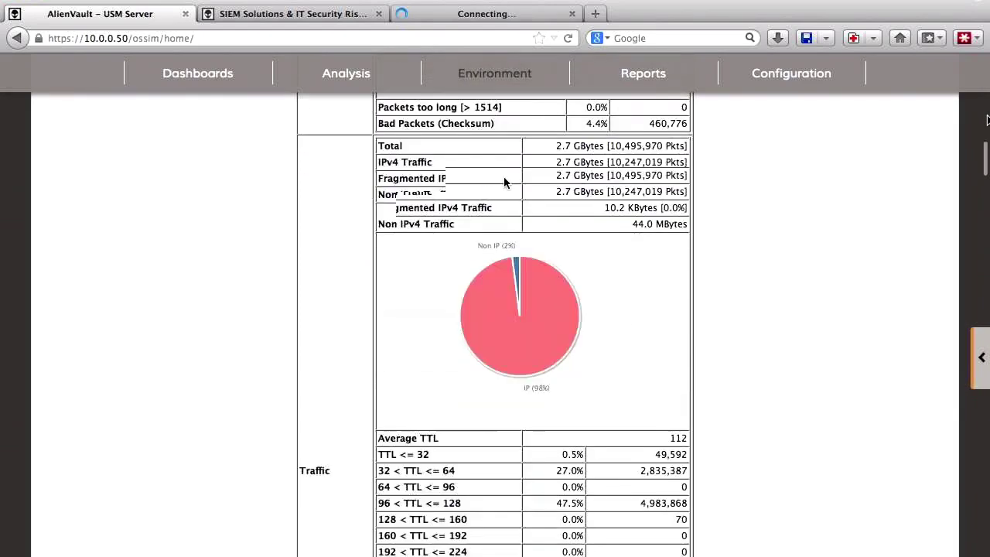
pyautogui.scroll(-8, 504, 183)
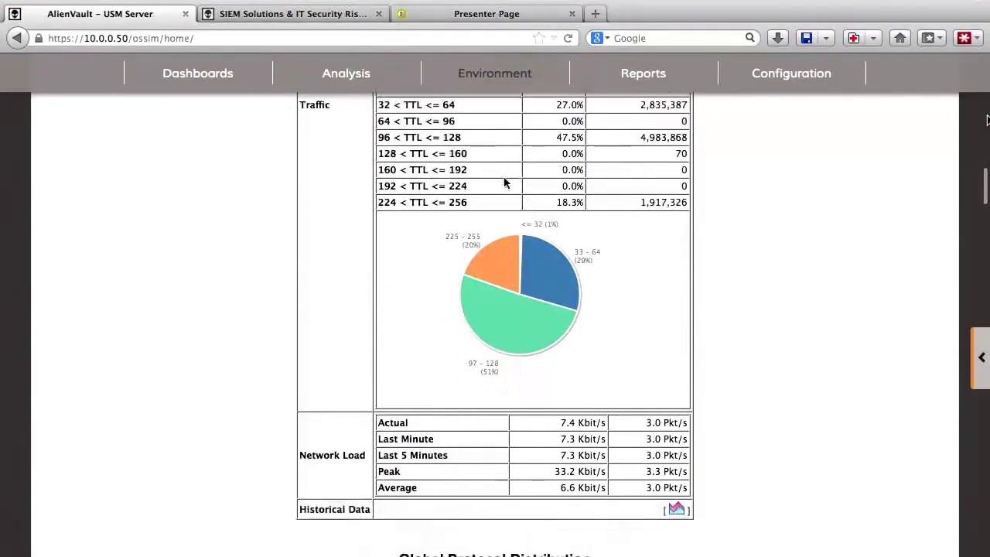
pyautogui.scroll(-7, 504, 182)
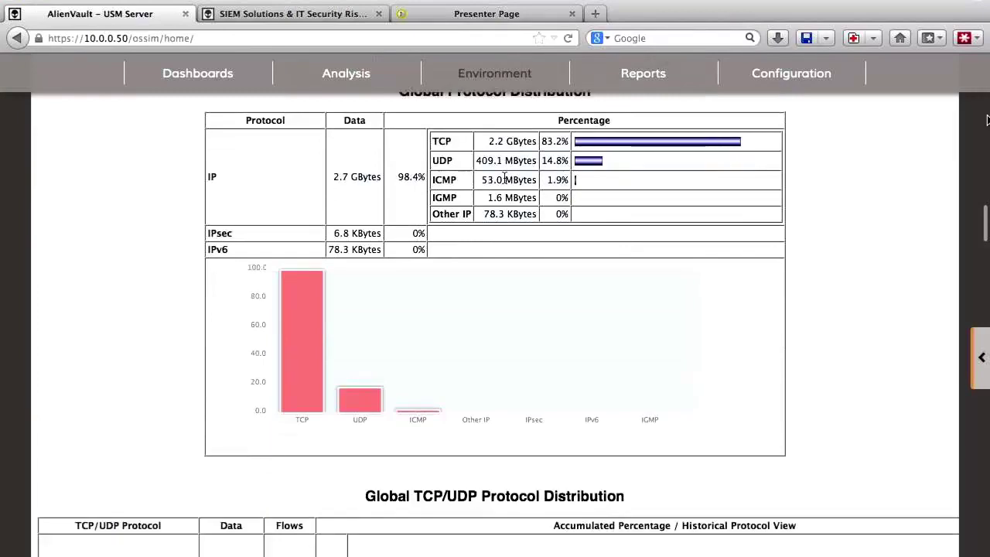
pyautogui.scroll(-6, 503, 183)
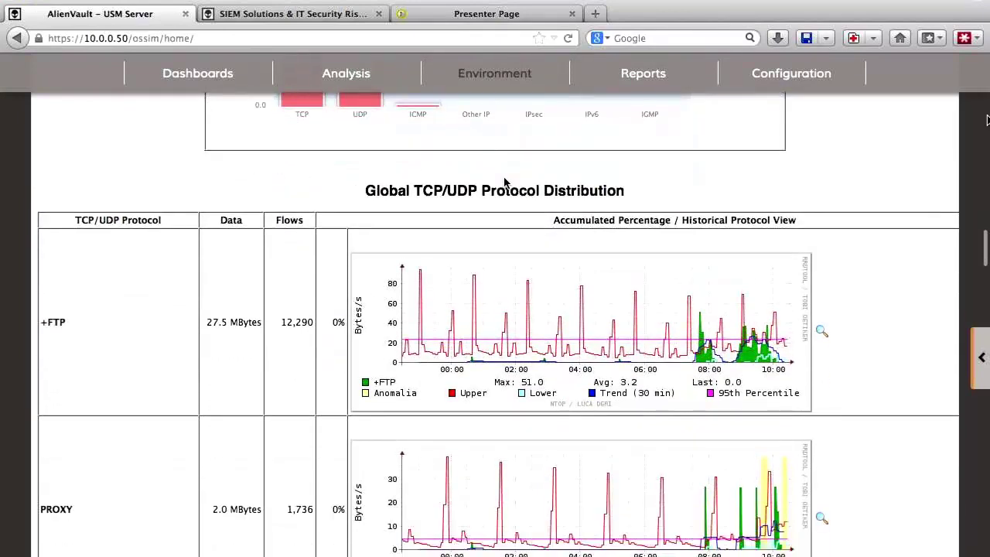
# Look over the FTP, proxy, HTTP and DNS protocol graphs and open the environment's Vulnerabilities overview.
pyautogui.scroll(-4, 504, 182)
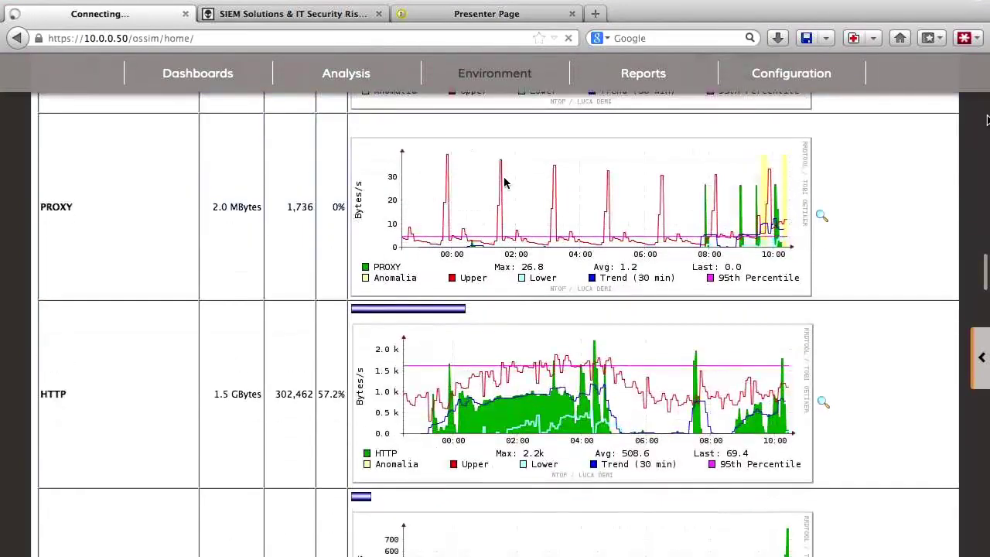
pyautogui.scroll(9, 503, 183)
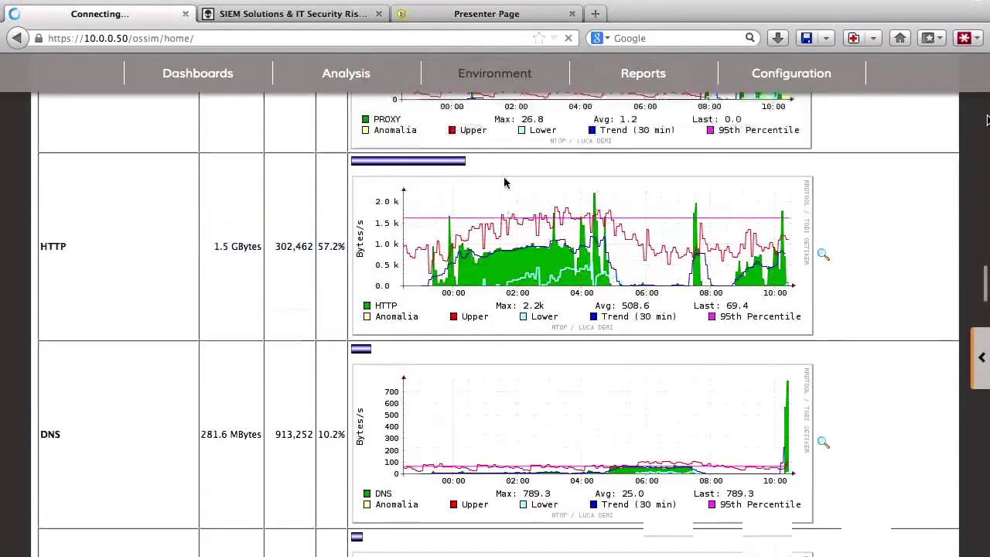
pyautogui.scroll(20, 504, 177)
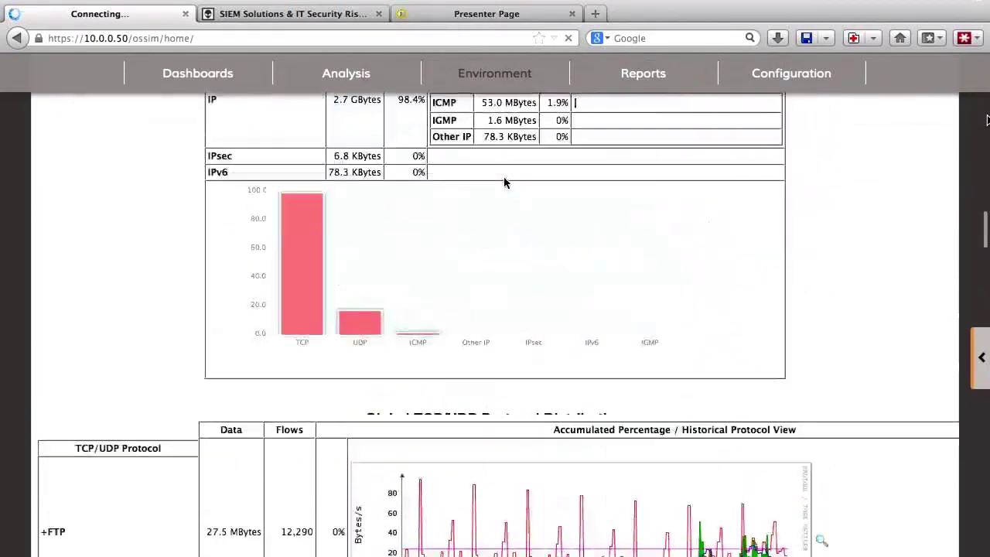
pyautogui.scroll(10, 504, 174)
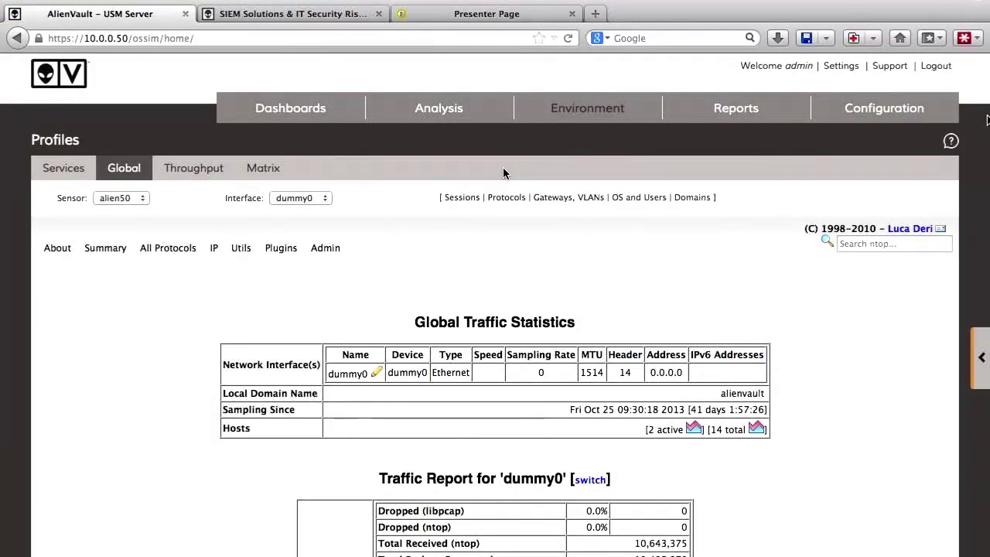
pyautogui.moveTo(586, 122)
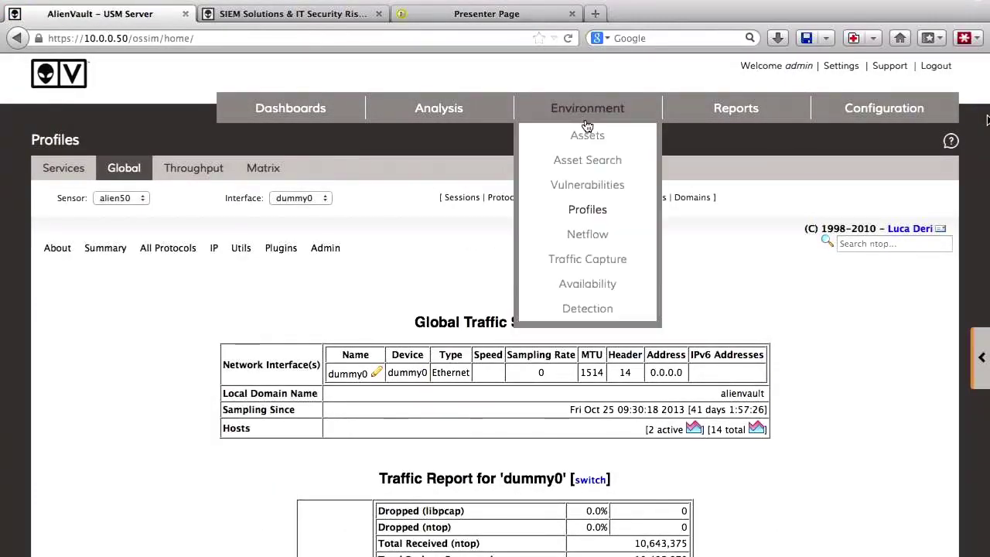
pyautogui.click(607, 189)
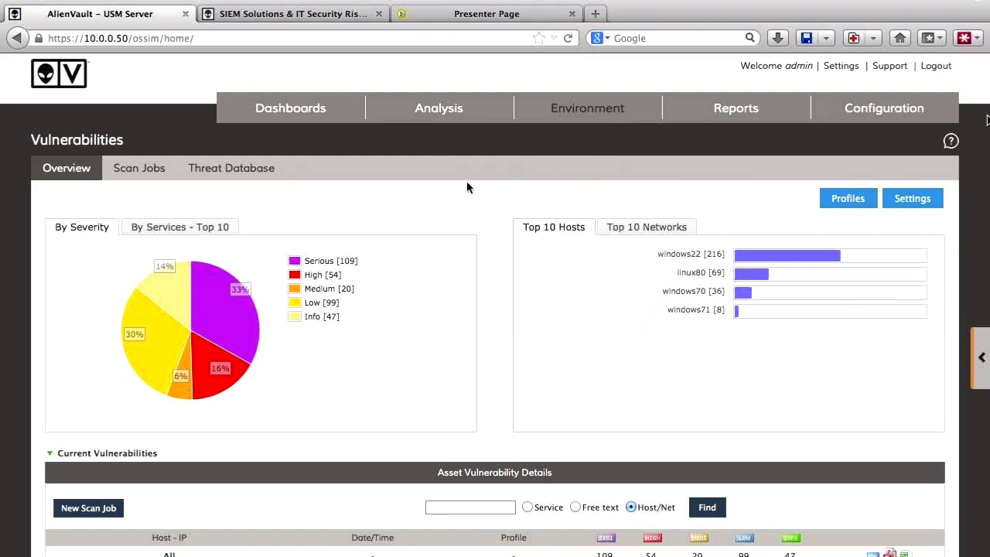
# Switch the vulnerability chart from severity to the By Services - Top 10 breakdown.
pyautogui.scroll(-1, 466, 187)
pyautogui.click(615, 195)
pyautogui.click(576, 193)
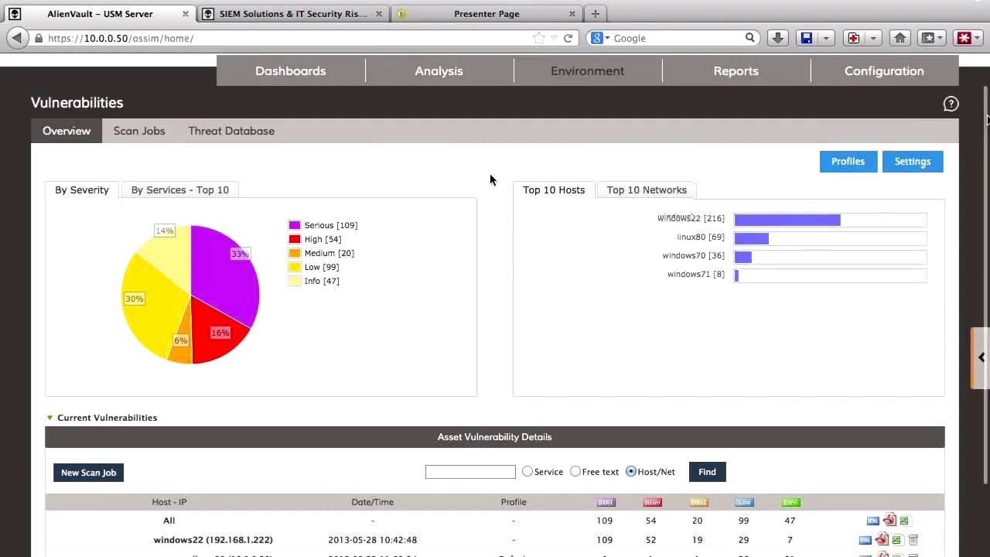
pyautogui.scroll(-1, 487, 183)
pyautogui.click(187, 183)
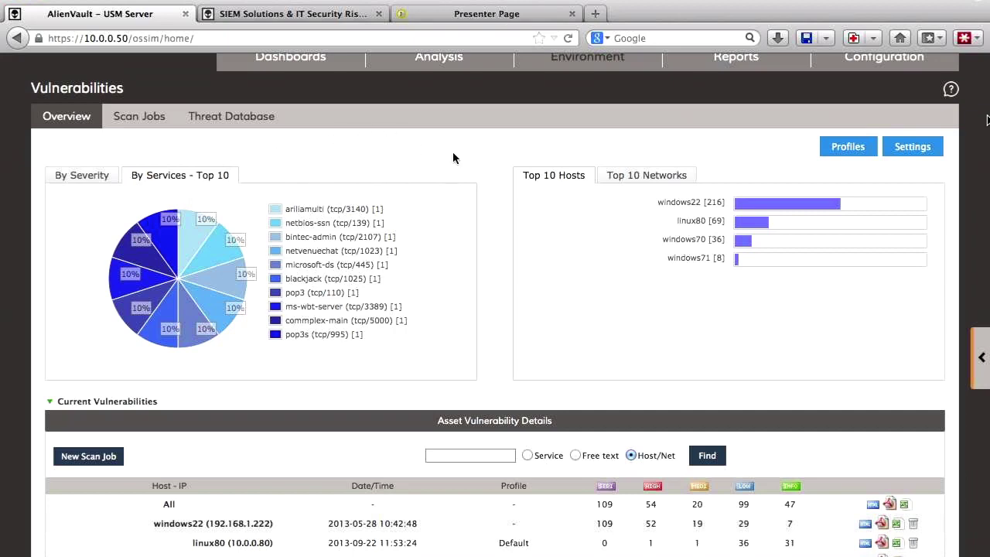
# Examine the per-host severity counts in the Asset Vulnerability Details table and compare them with the Top 10 Hosts chart.
pyautogui.scroll(-2, 453, 152)
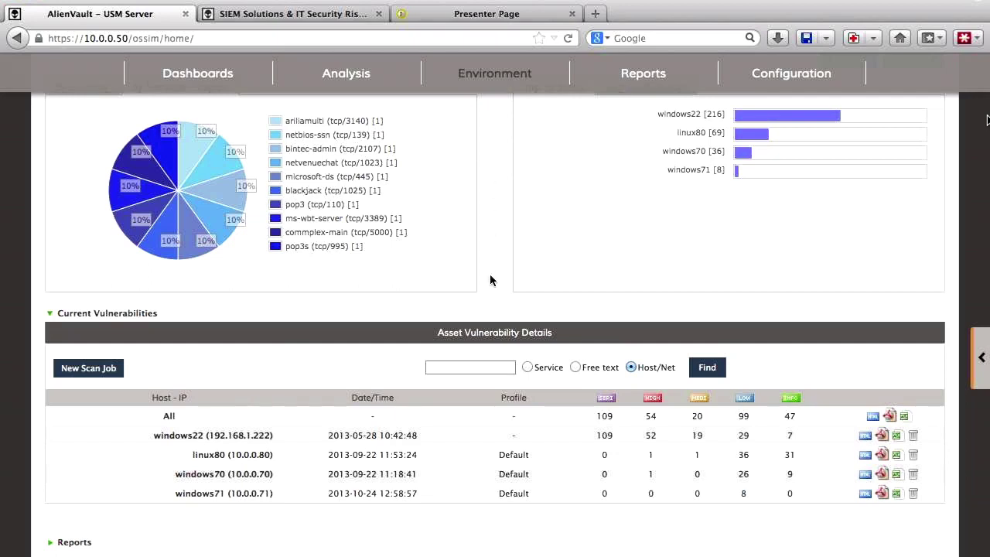
pyautogui.scroll(-1, 482, 255)
pyautogui.scroll(-1, 482, 258)
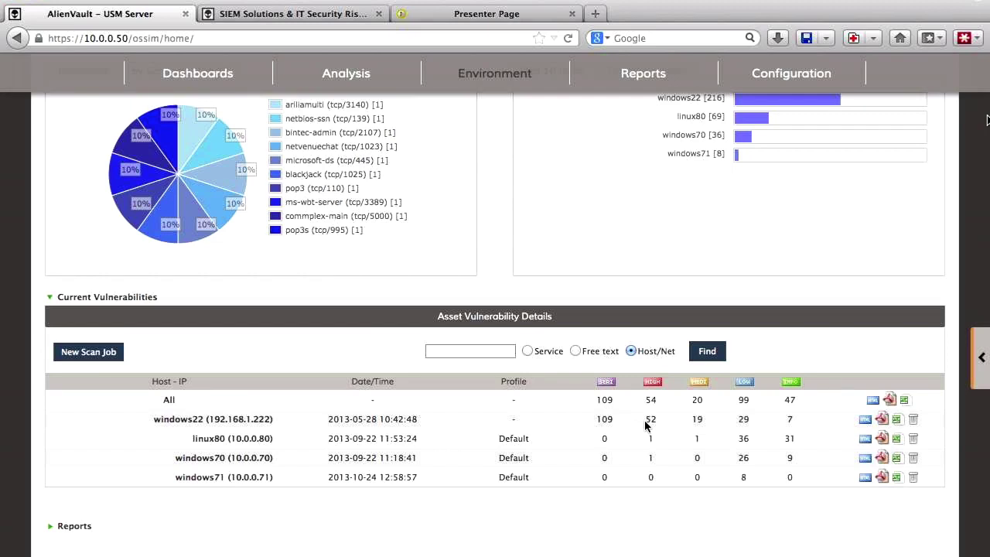
pyautogui.scroll(4, 645, 425)
pyautogui.moveTo(689, 239)
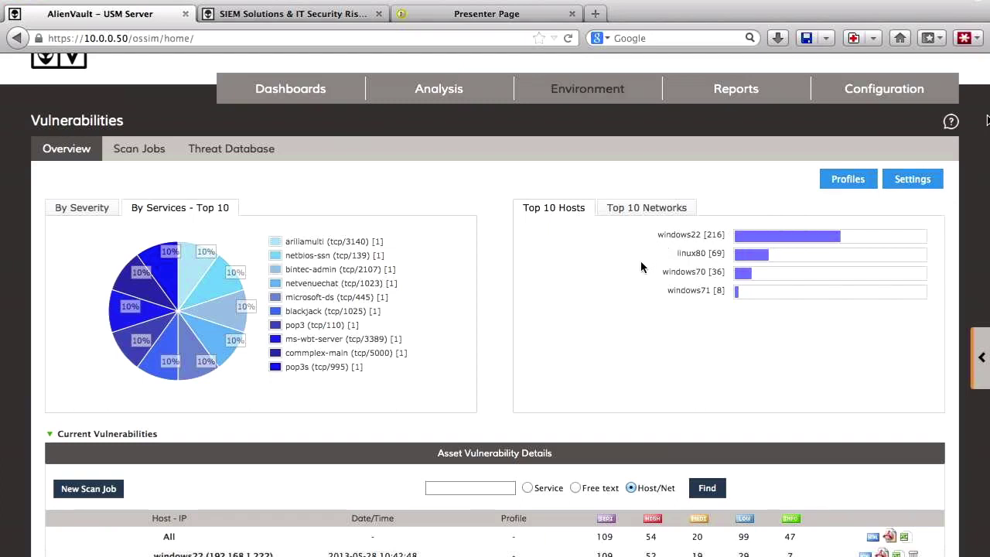
pyautogui.scroll(-1, 665, 251)
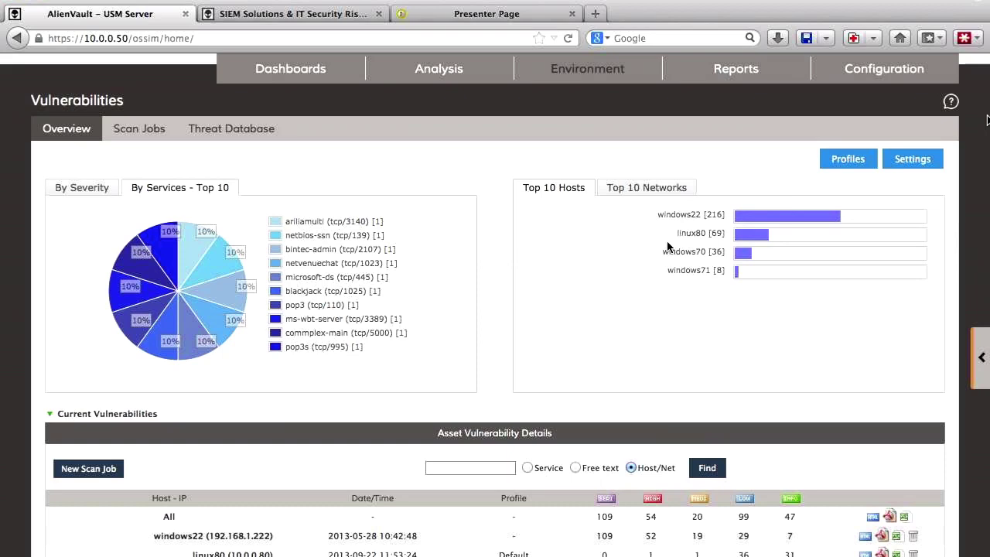
pyautogui.moveTo(655, 246)
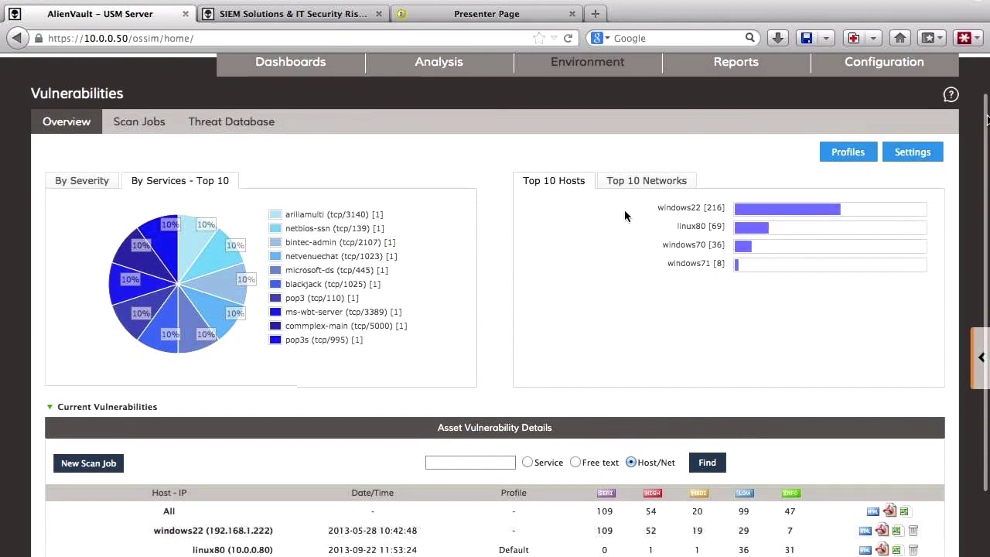
# Open the HTML vulnerability report for host windows22 (192.168.1.222) from the Current Vulnerabilities list.
pyautogui.scroll(-2, 625, 209)
pyautogui.scroll(-1, 624, 209)
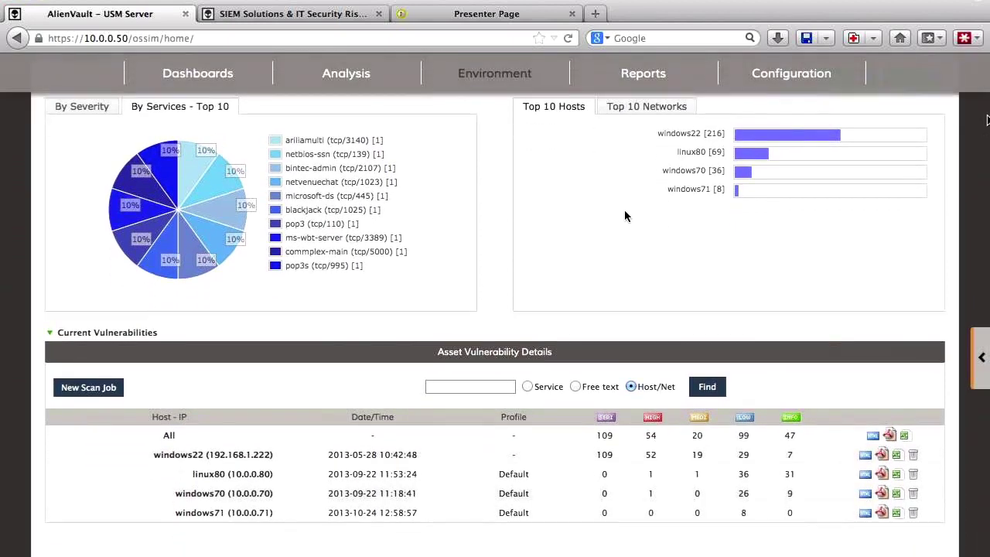
pyautogui.scroll(-1, 624, 210)
pyautogui.scroll(-1, 625, 207)
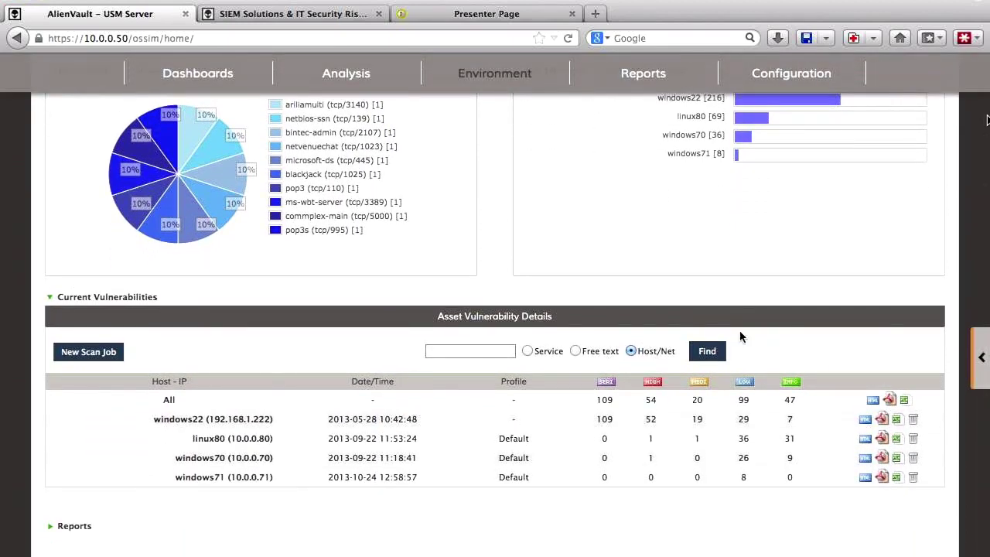
pyautogui.click(865, 421)
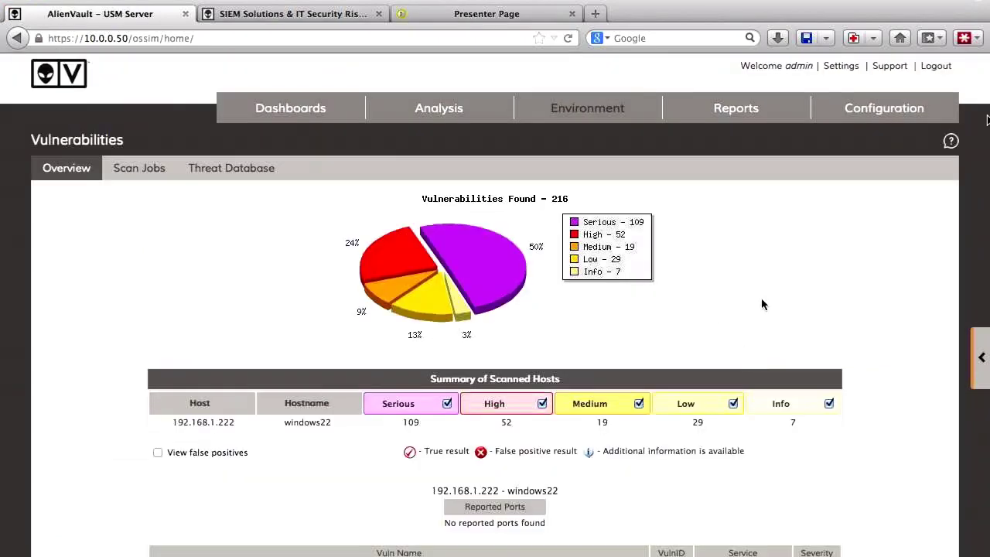
# Restrict the windows22 report to Serious and High vulnerabilities by excluding the Medium, Low and Info severities.
pyautogui.scroll(-3, 762, 303)
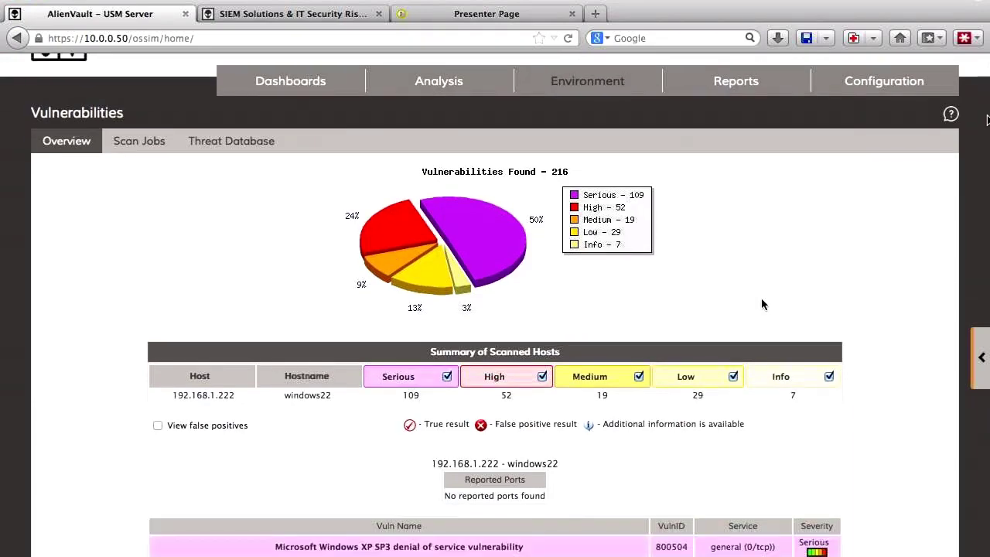
pyautogui.scroll(-1, 762, 300)
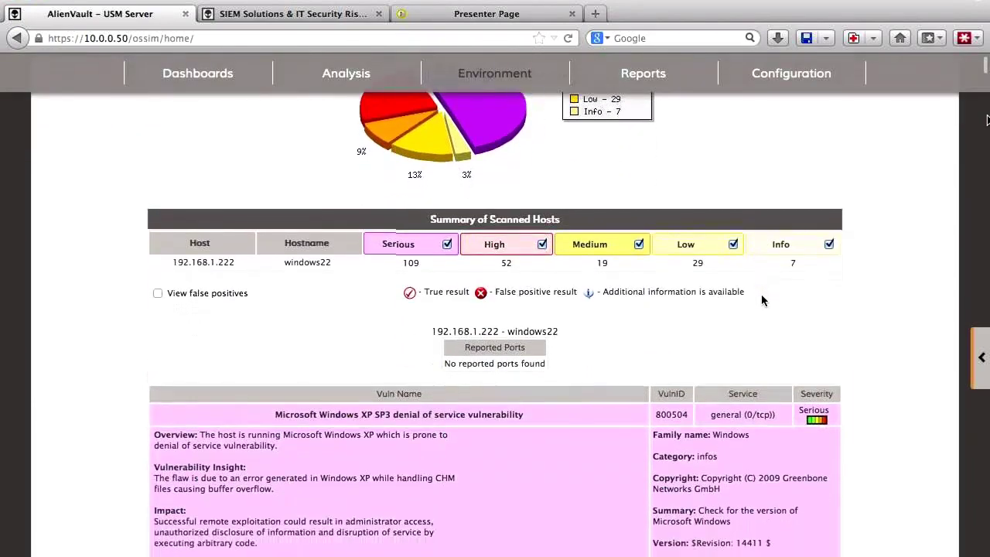
pyautogui.click(639, 243)
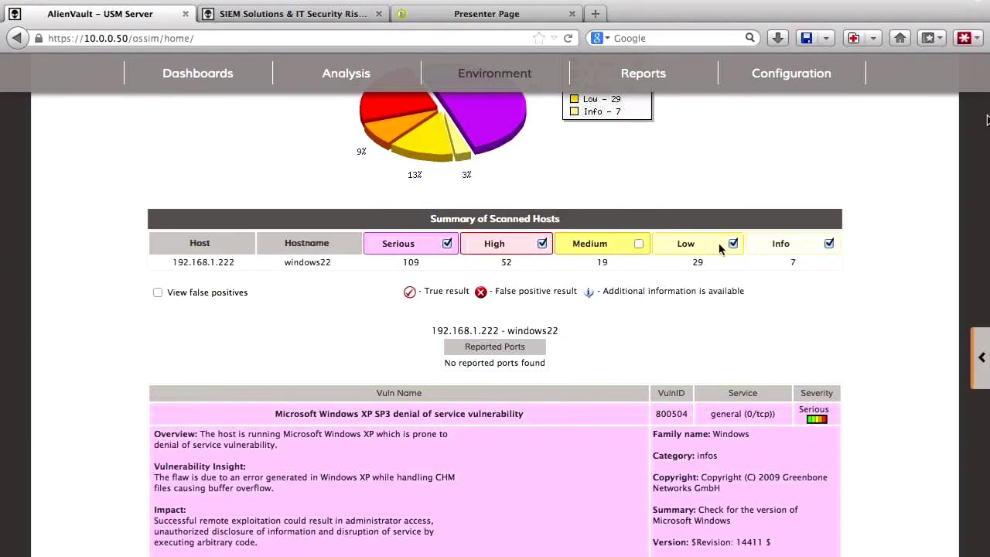
pyautogui.click(733, 244)
pyautogui.click(829, 243)
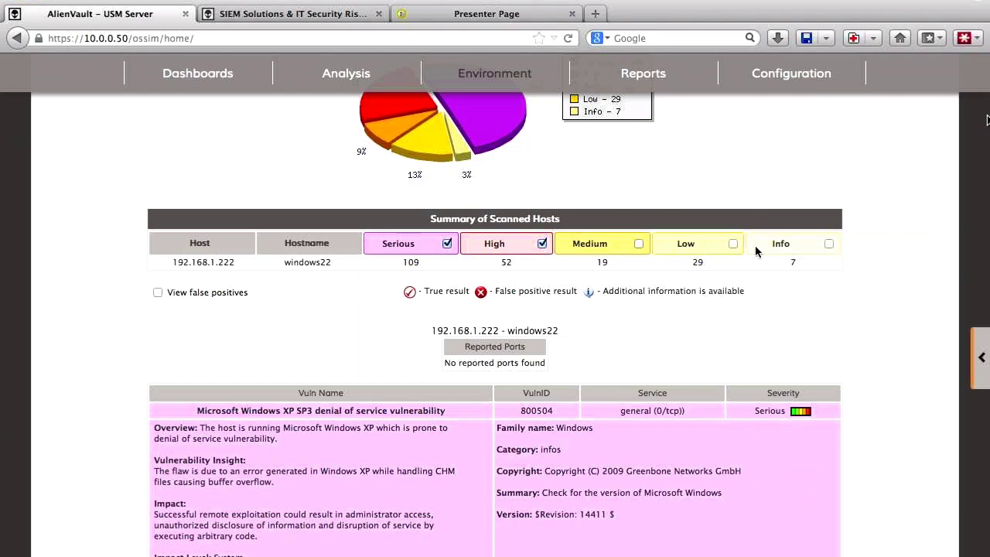
# Read the Microsoft Windows XP SP3 denial of service entry, including its impact, affected software, fix and references.
pyautogui.scroll(-2, 755, 249)
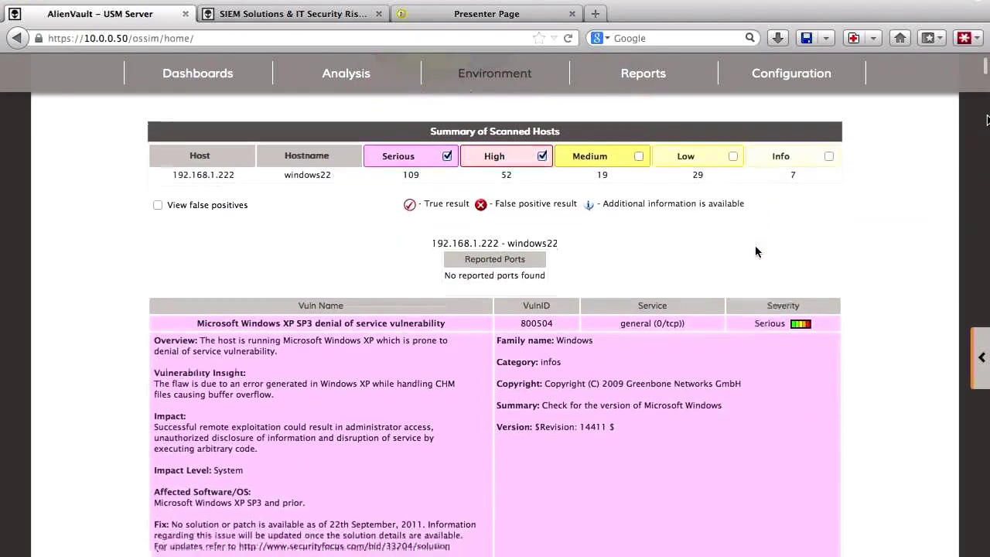
pyautogui.scroll(-4, 755, 249)
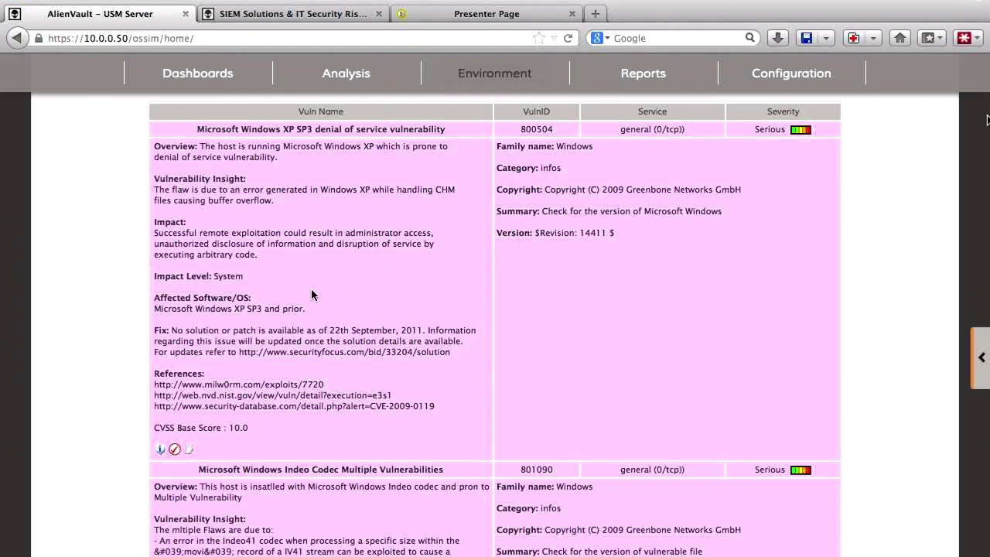
pyautogui.scroll(-3, 330, 292)
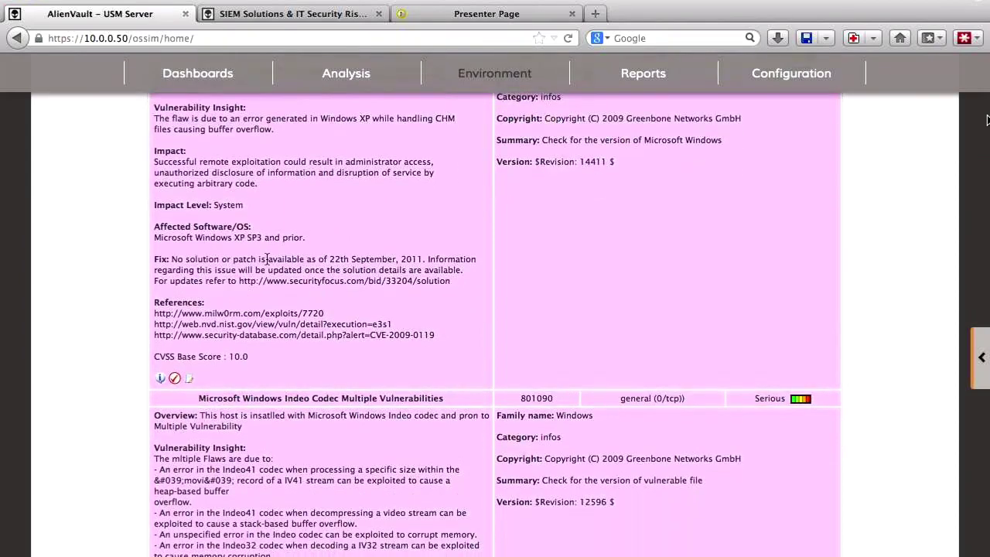
pyautogui.scroll(-4, 267, 265)
pyautogui.scroll(-2, 267, 264)
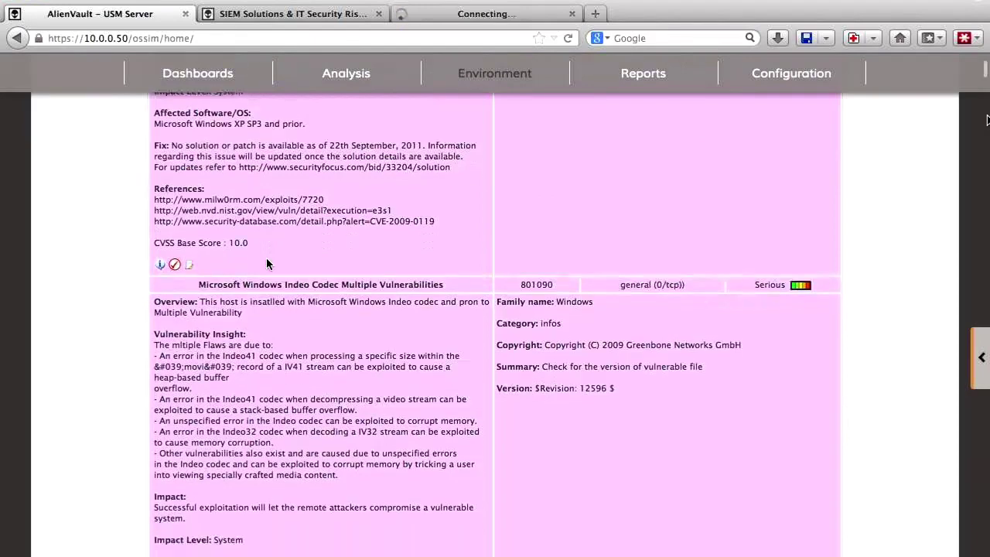
# Read the Microsoft Windows Indeo Codec Multiple Vulnerabilities entry, covering its insight, impact and affected software.
pyautogui.scroll(-5, 267, 265)
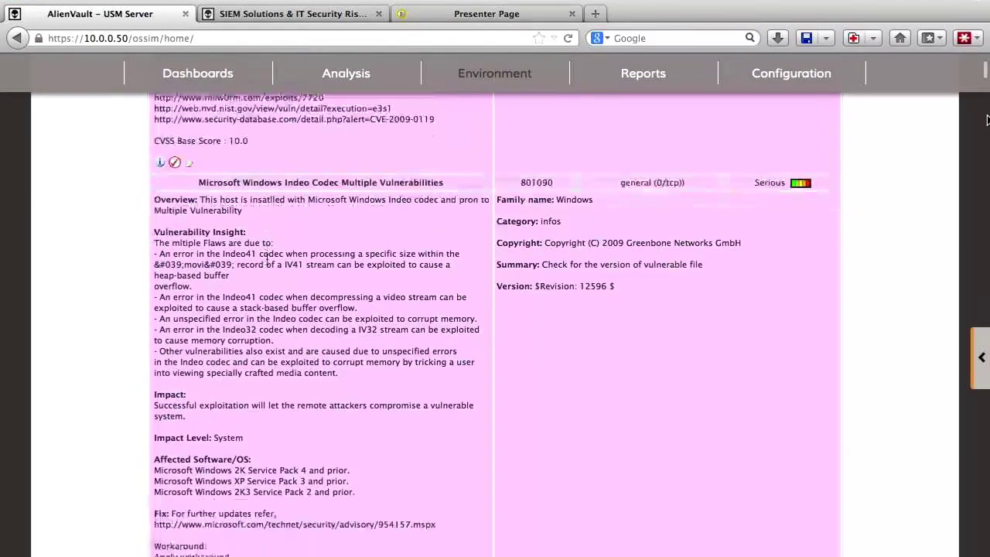
pyautogui.scroll(-3, 267, 264)
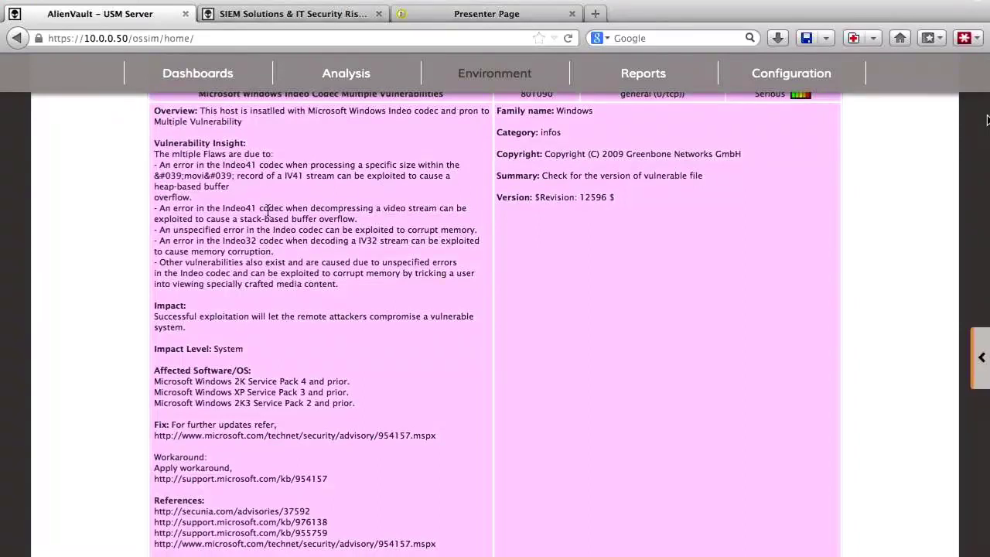
pyautogui.scroll(1, 267, 209)
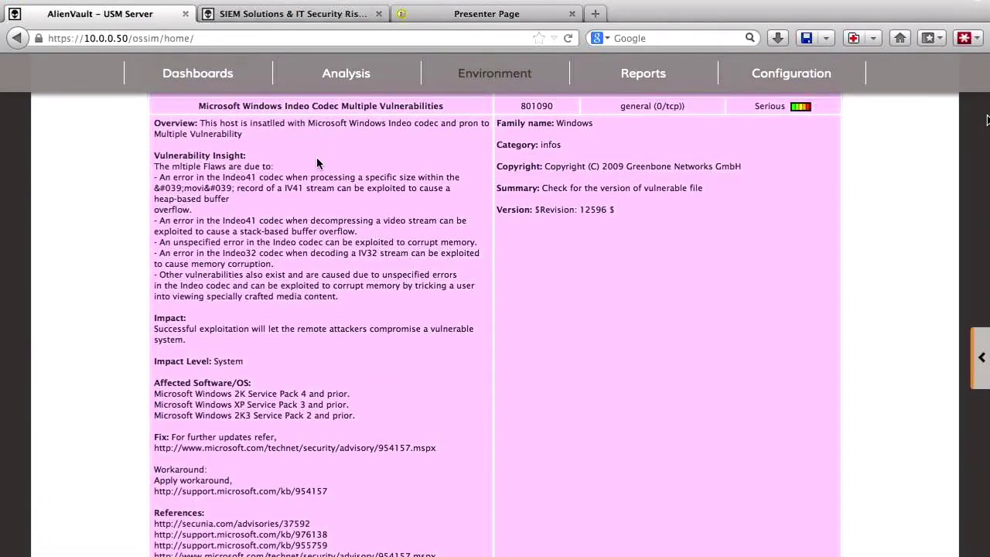
pyautogui.scroll(-2, 286, 218)
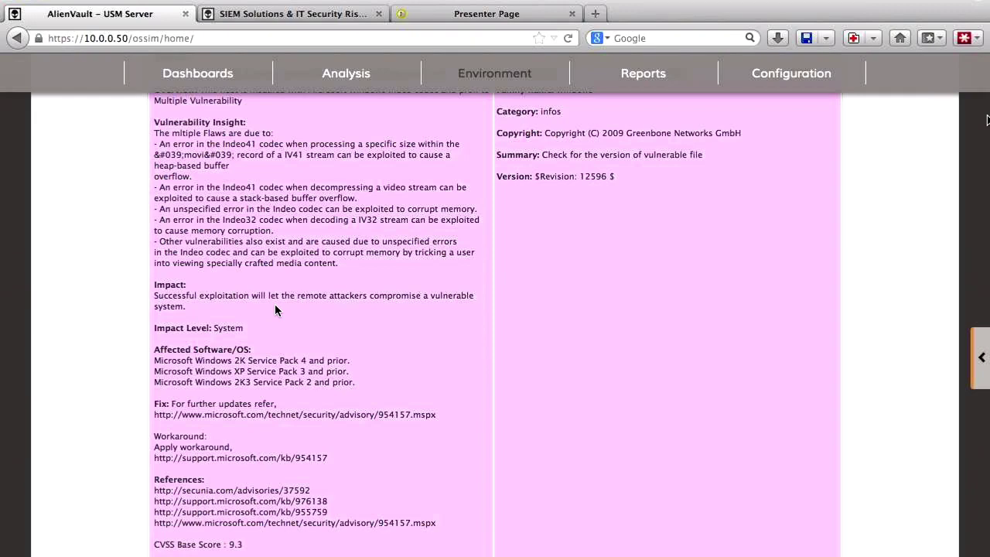
pyautogui.scroll(-4, 275, 308)
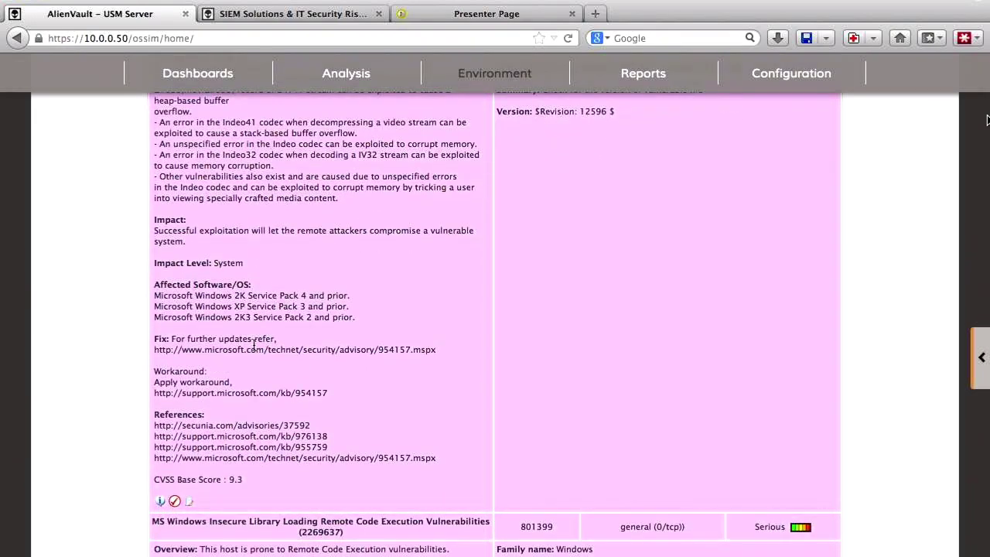
# Highlight the Fix and Workaround text of the Indeo Codec entry, review the remediation details and clear the highlight.
pyautogui.moveTo(157, 340); pyautogui.dragTo(325, 392)
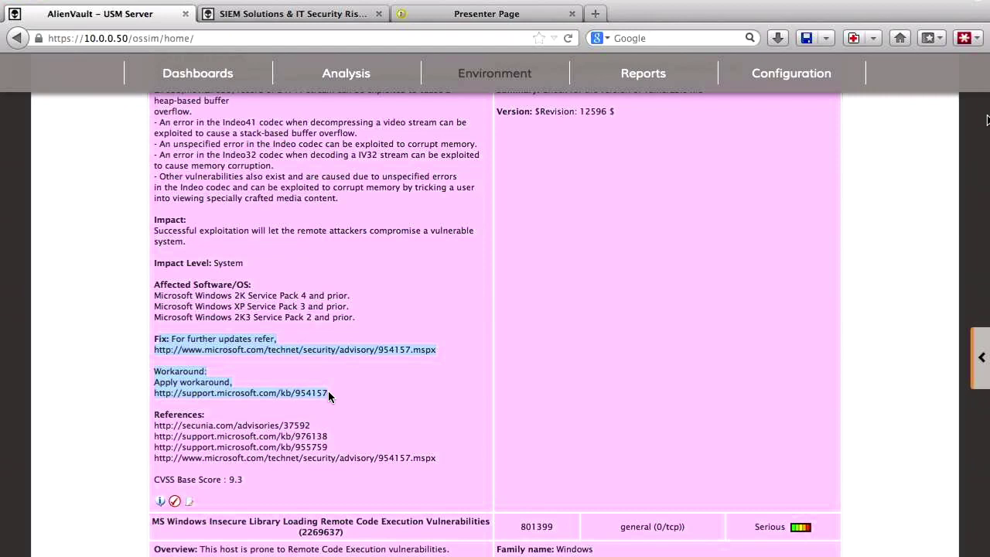
pyautogui.scroll(-1, 328, 393)
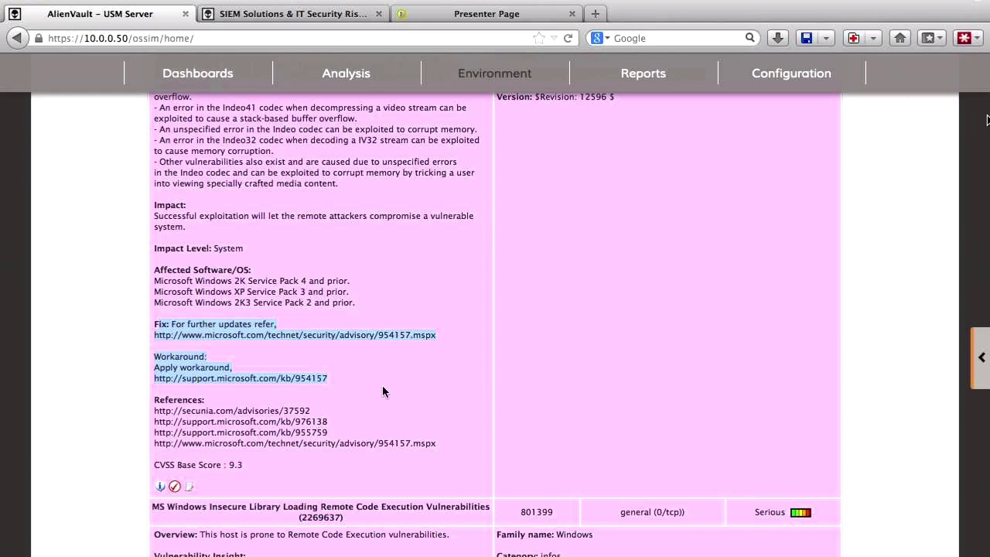
pyautogui.scroll(-1, 383, 387)
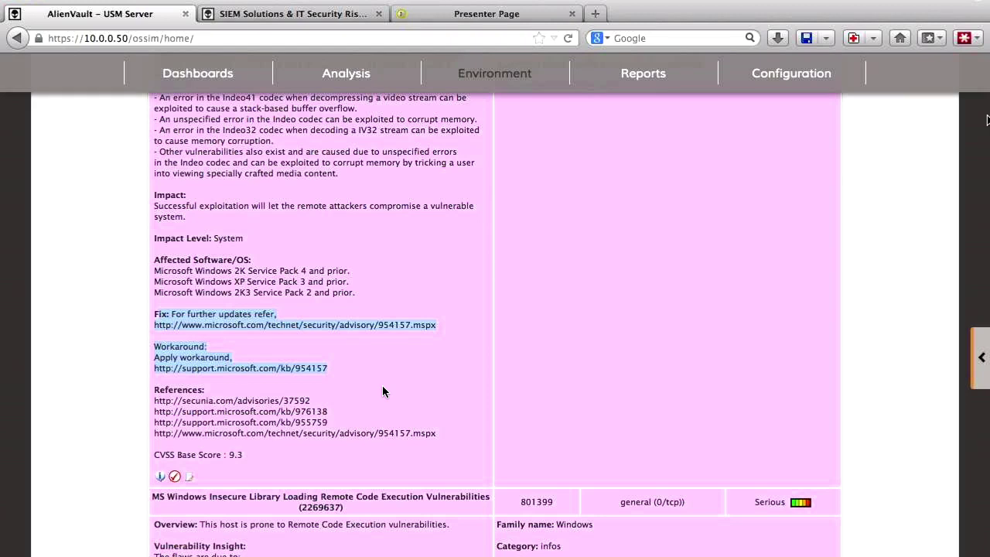
pyautogui.scroll(-3, 382, 385)
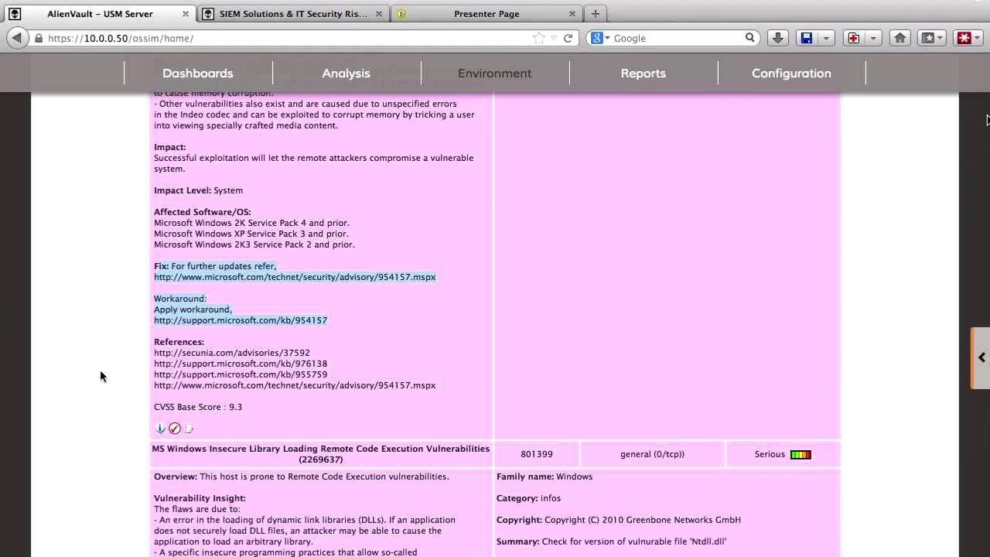
pyautogui.scroll(1, 98, 340)
pyautogui.click(98, 338)
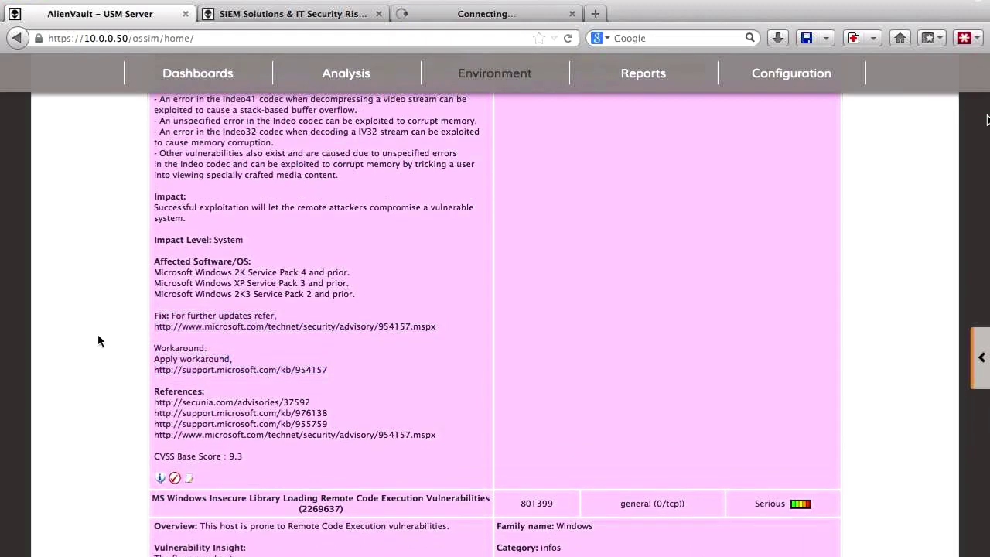
pyautogui.scroll(1, 174, 317)
pyautogui.scroll(4, 174, 317)
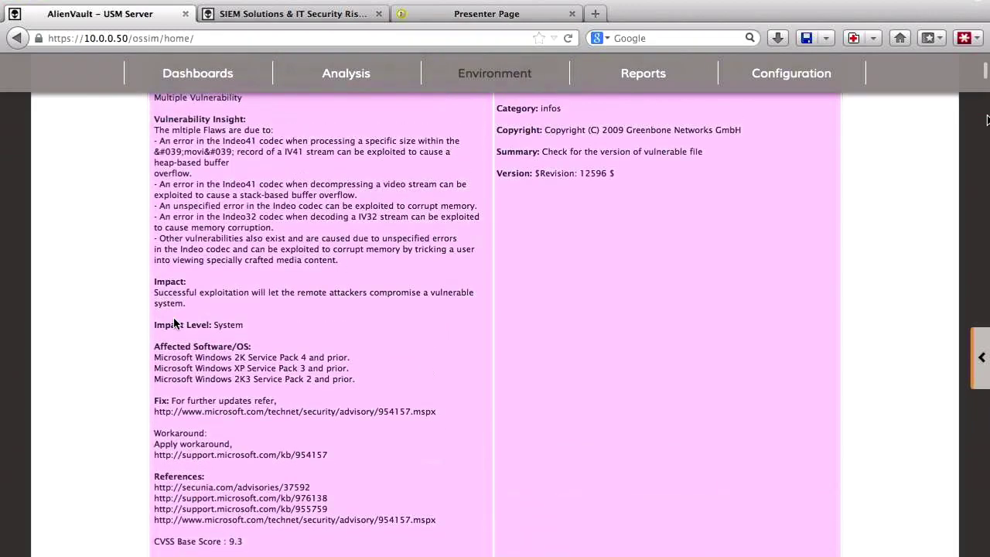
# Leave the windows22 vulnerability report and open the Threat Intelligence configuration.
pyautogui.scroll(2, 174, 318)
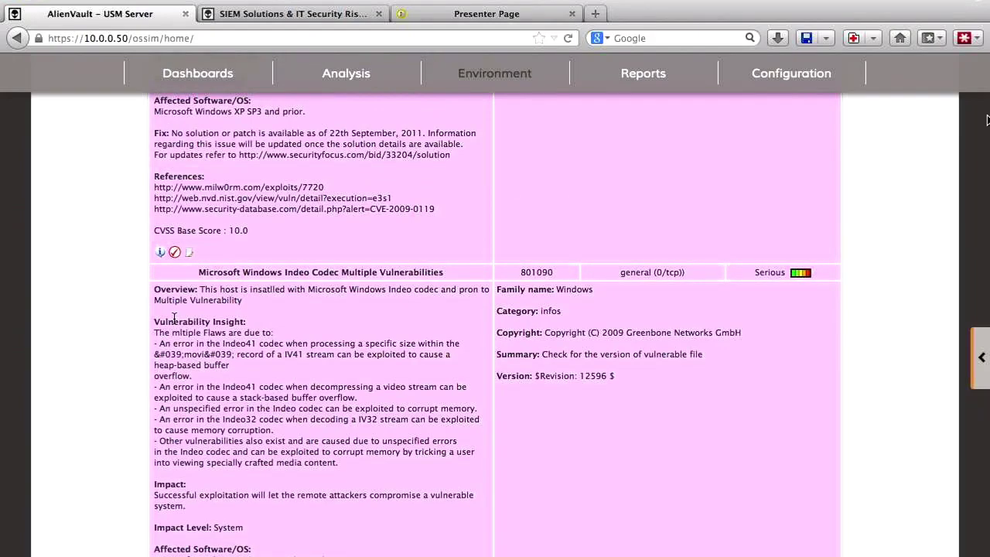
pyautogui.scroll(4, 174, 317)
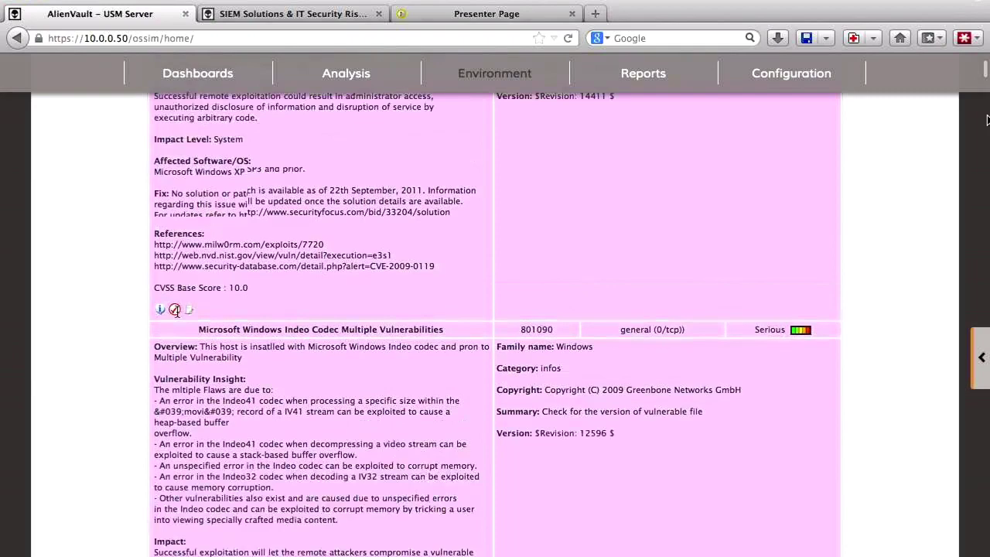
pyautogui.scroll(7, 177, 315)
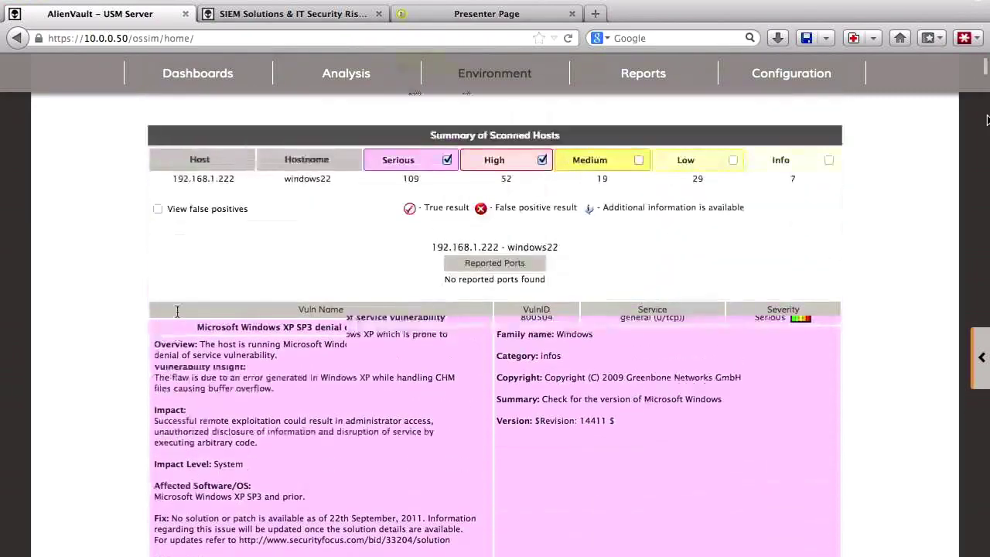
pyautogui.scroll(4, 176, 316)
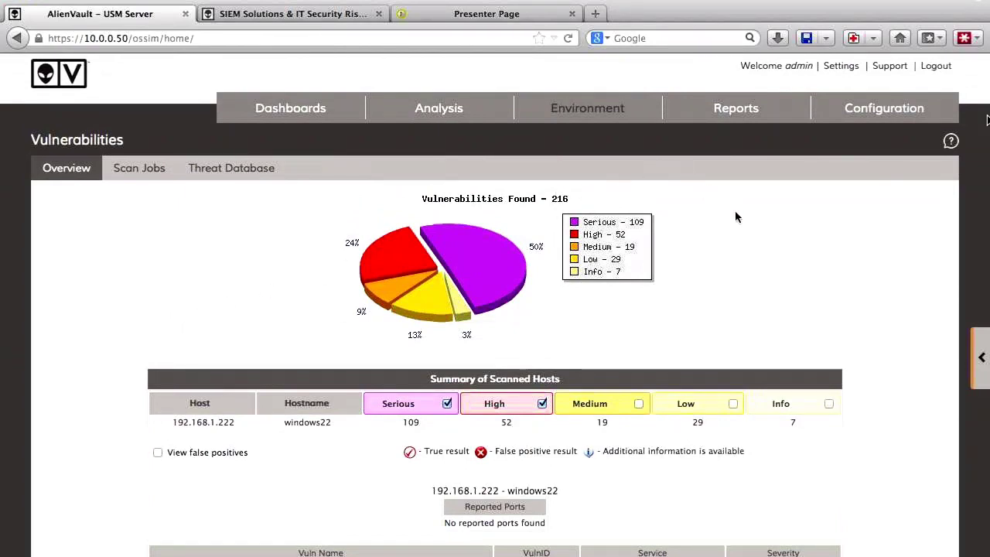
pyautogui.moveTo(880, 108)
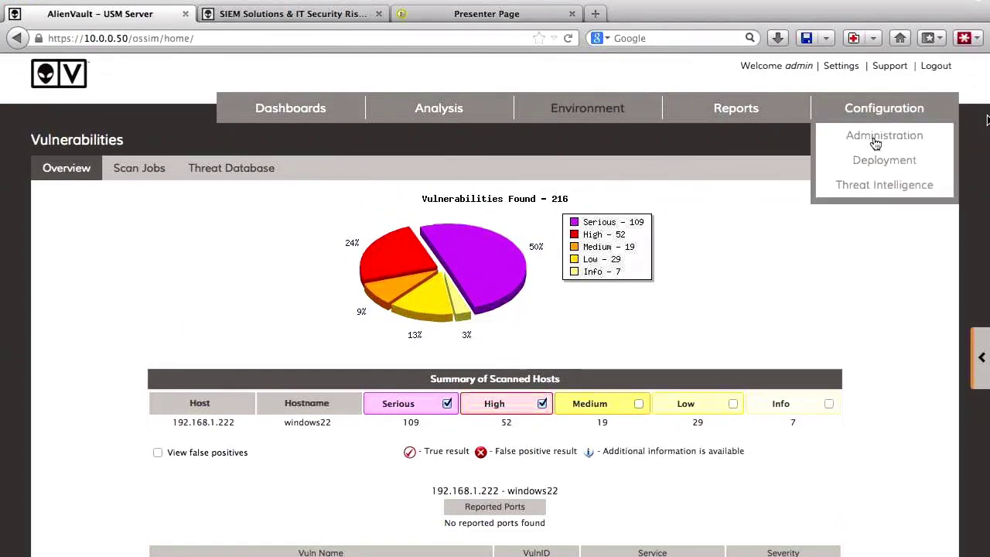
pyautogui.click(875, 187)
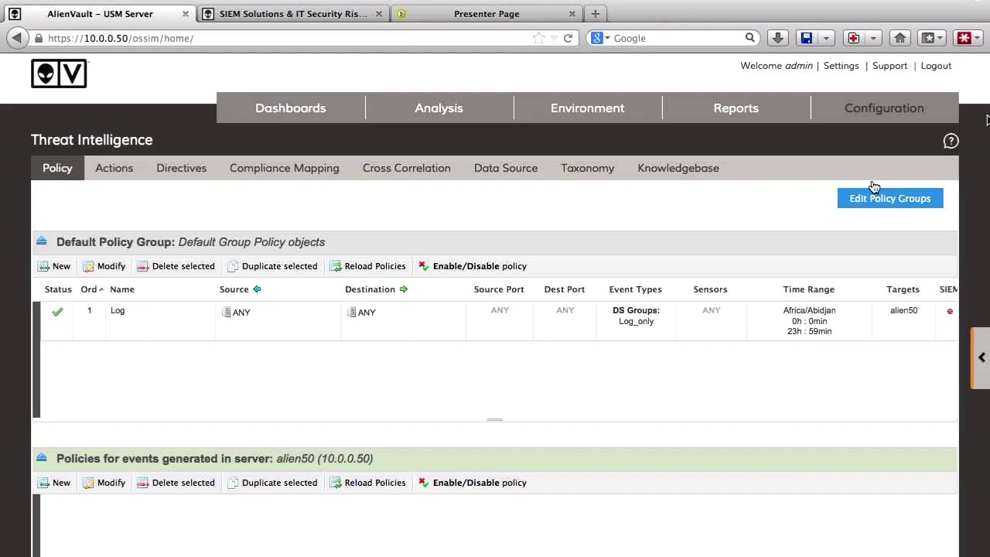
# Open the Cross Correlation rules and review how snort event types map to nessus and osvdb references.
pyautogui.click(415, 181)
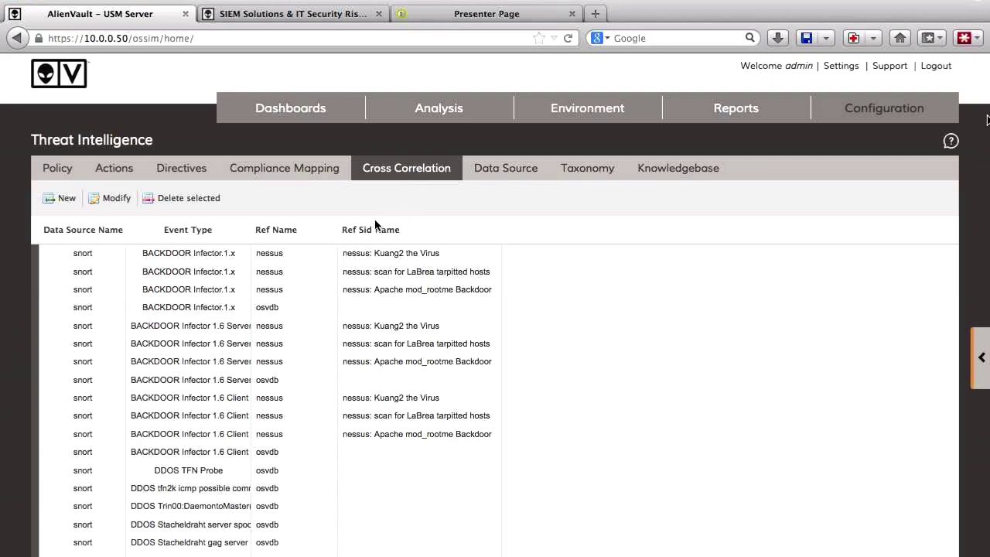
pyautogui.scroll(-1, 328, 207)
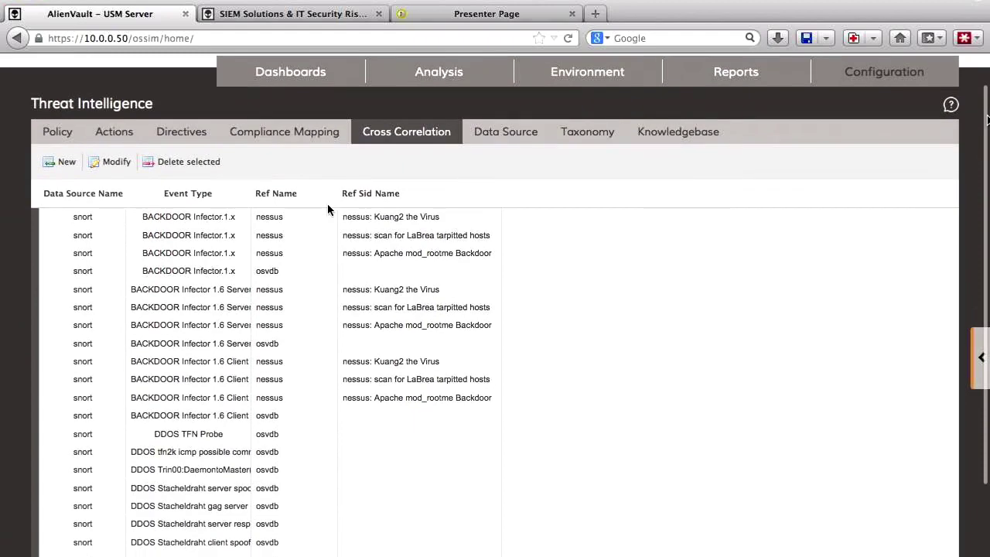
pyautogui.scroll(-2, 327, 209)
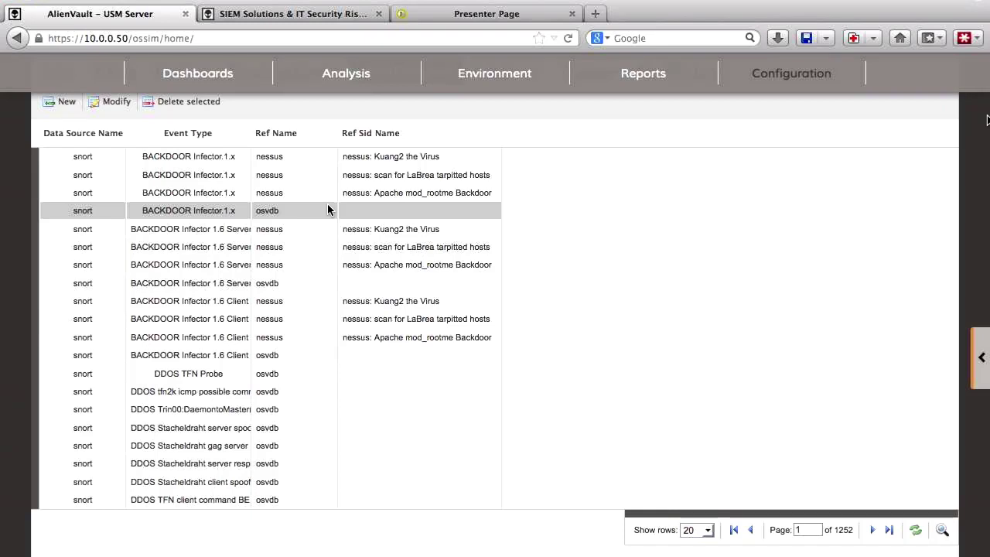
pyautogui.scroll(3, 327, 209)
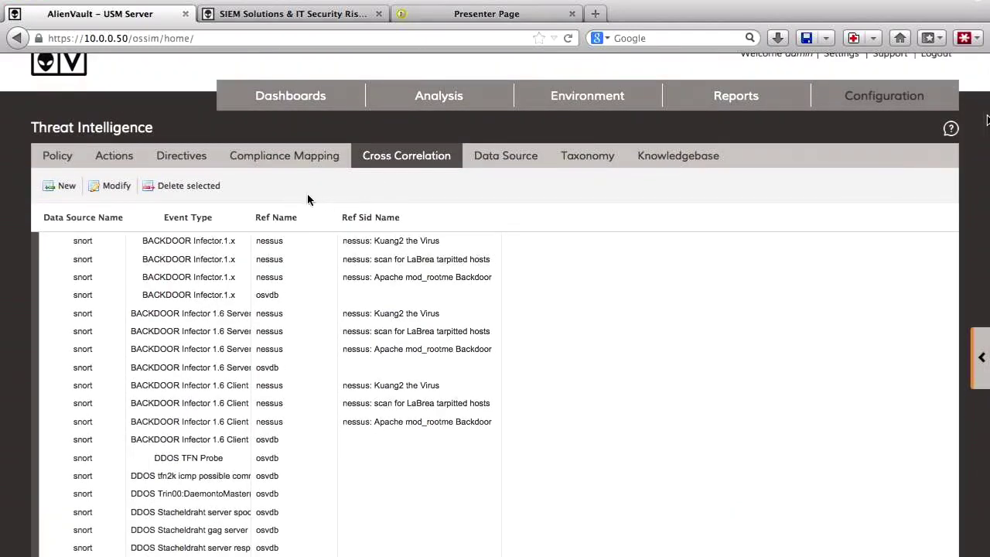
pyautogui.scroll(-2, 307, 195)
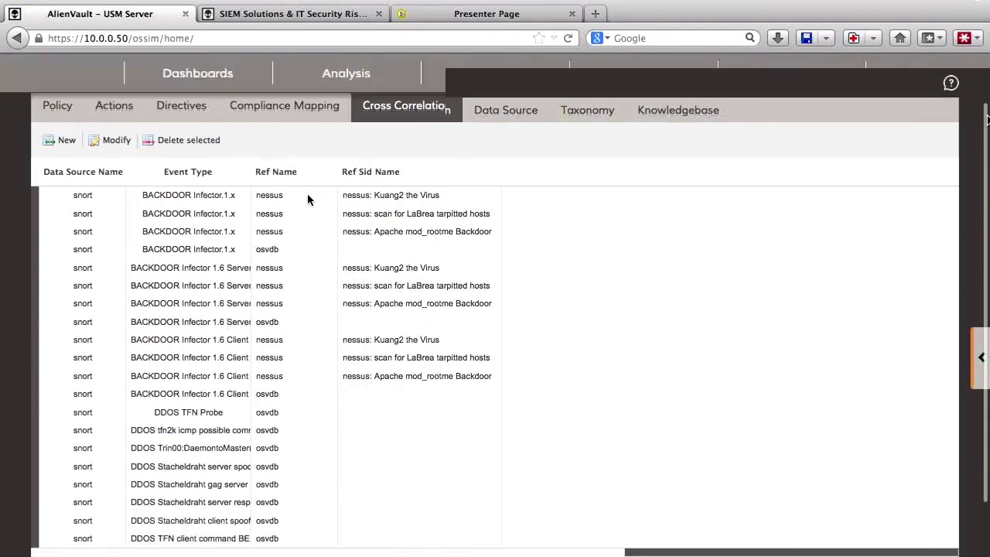
pyautogui.scroll(-1, 307, 200)
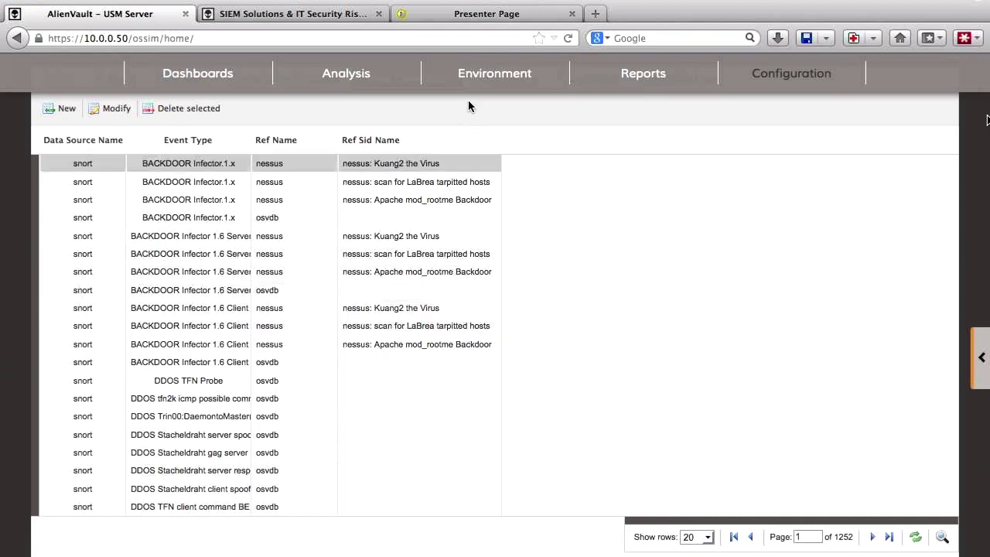
pyautogui.moveTo(476, 89)
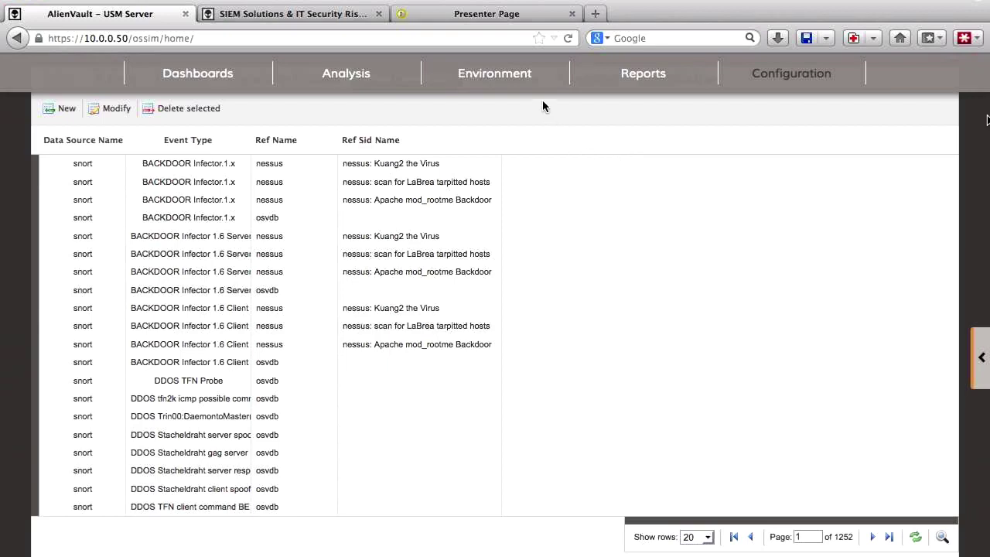
# Open the Correlation Directives list in Threat Intelligence to view the directive categories.
pyautogui.moveTo(541, 104)
pyautogui.scroll(3, 637, 206)
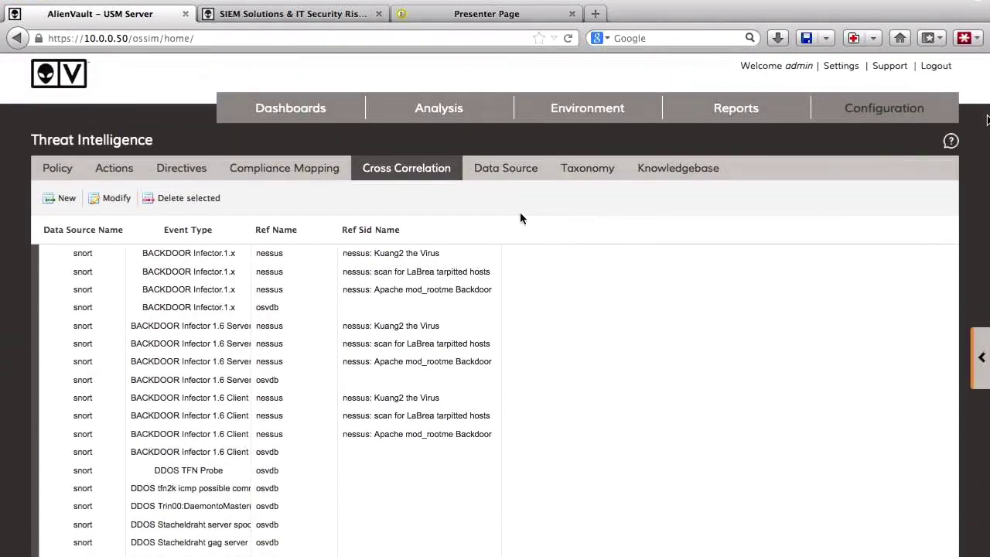
pyautogui.click(199, 177)
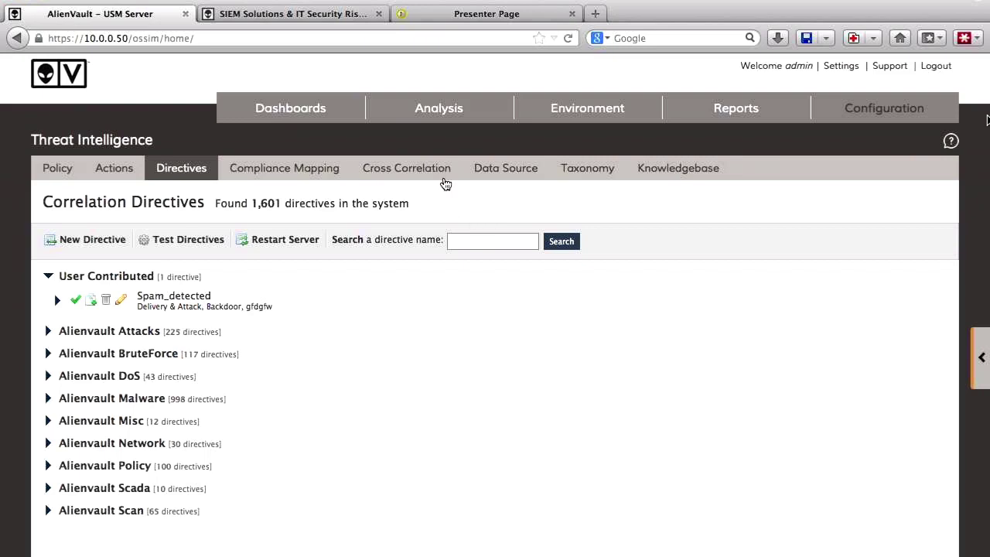
# Open the Alarms list under Analysis and review the alarms' strategies, methods, risks, attack patterns, sources and destinations.
pyautogui.moveTo(464, 121)
pyautogui.click(463, 137)
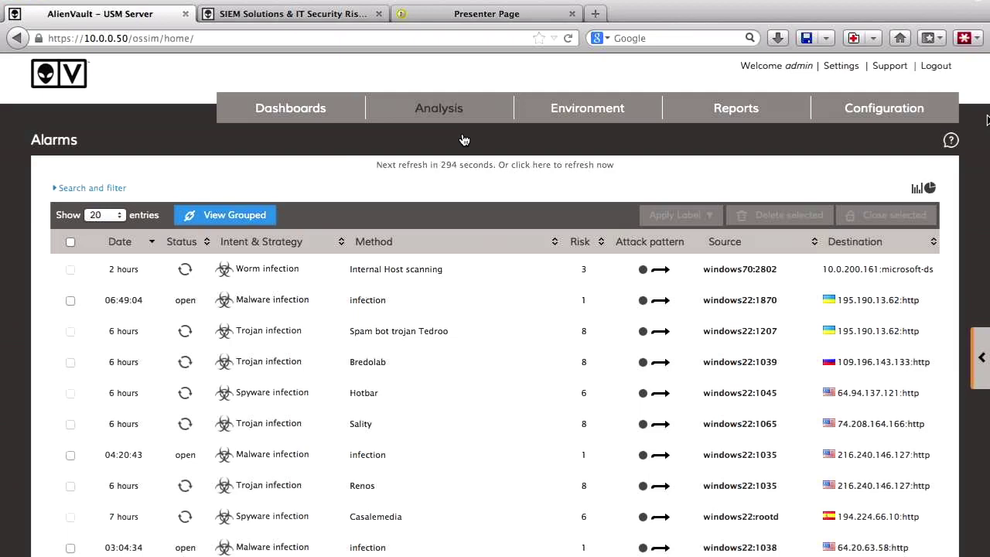
pyautogui.scroll(-1, 465, 139)
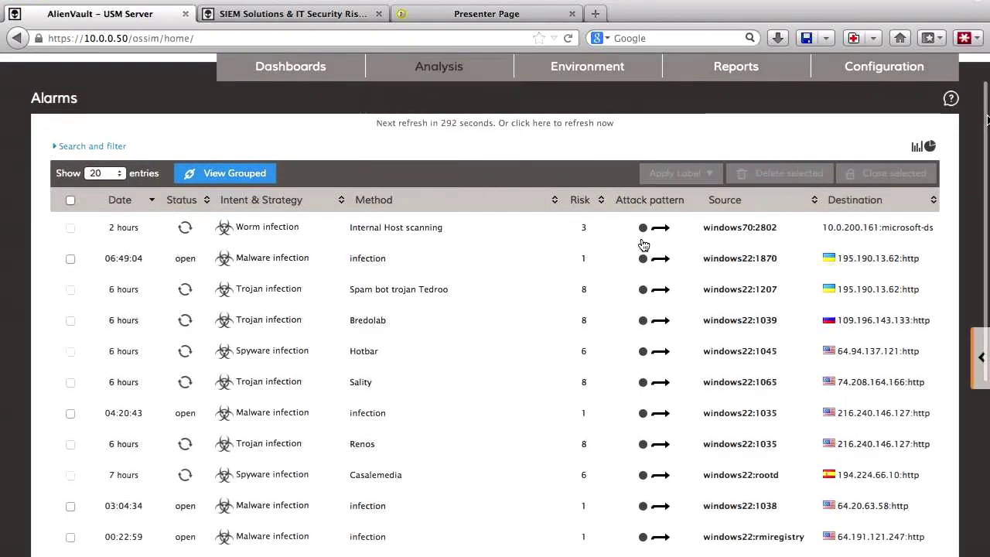
pyautogui.moveTo(711, 262)
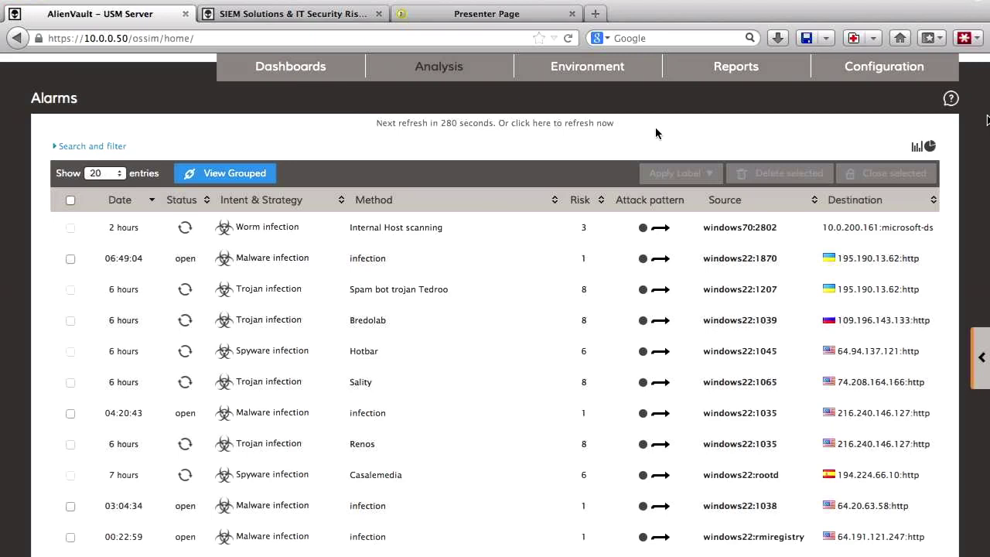
pyautogui.moveTo(883, 97)
pyautogui.scroll(-3, 984, 199)
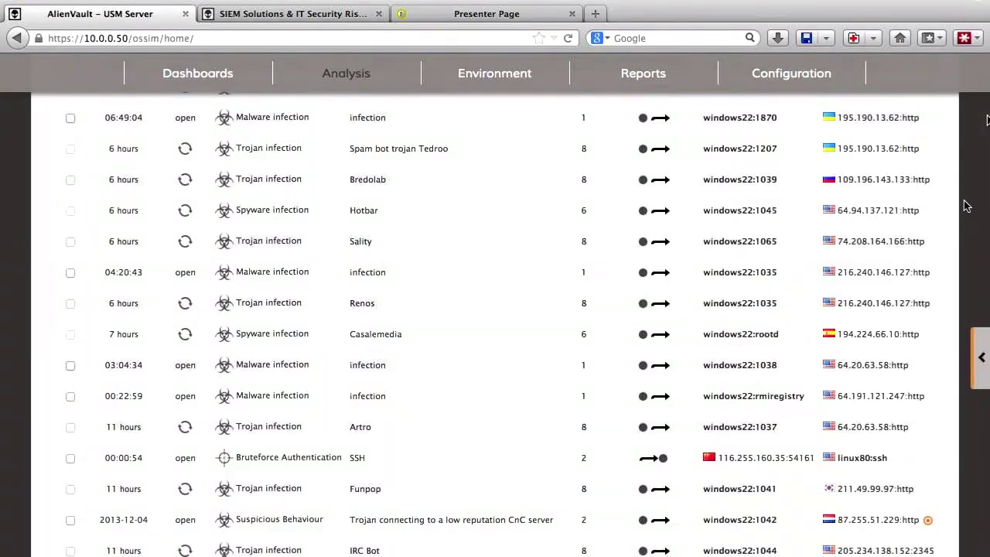
pyautogui.scroll(-1, 966, 206)
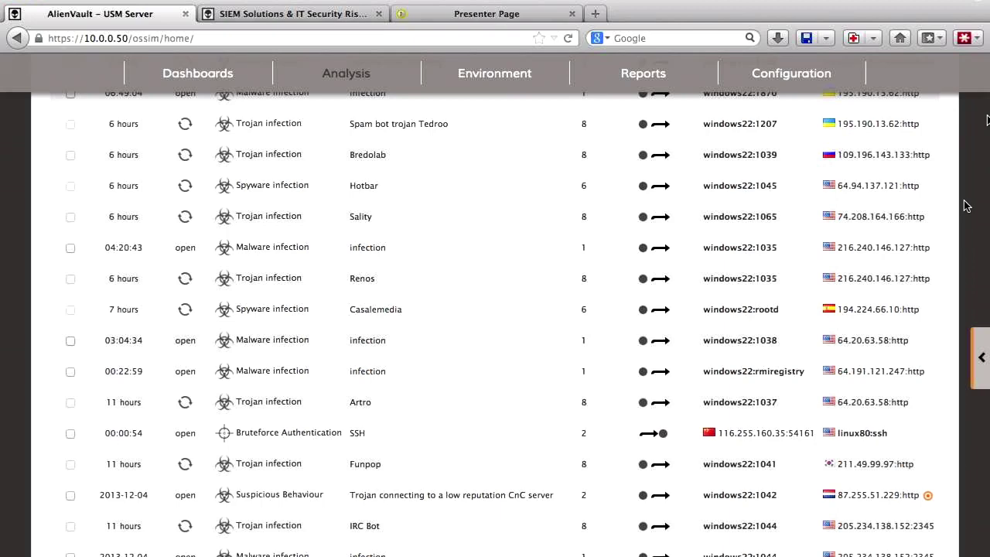
pyautogui.scroll(-2, 964, 206)
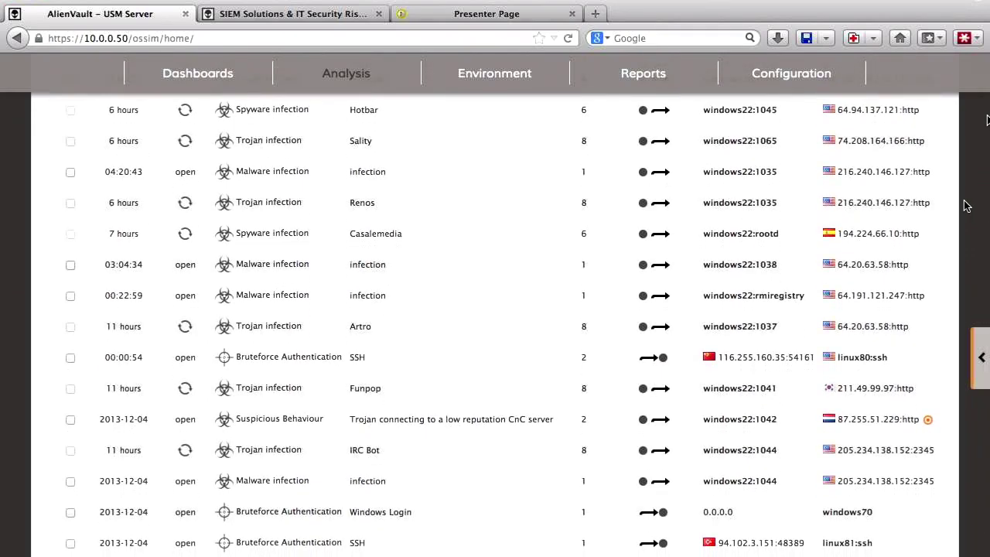
pyautogui.scroll(-1, 965, 205)
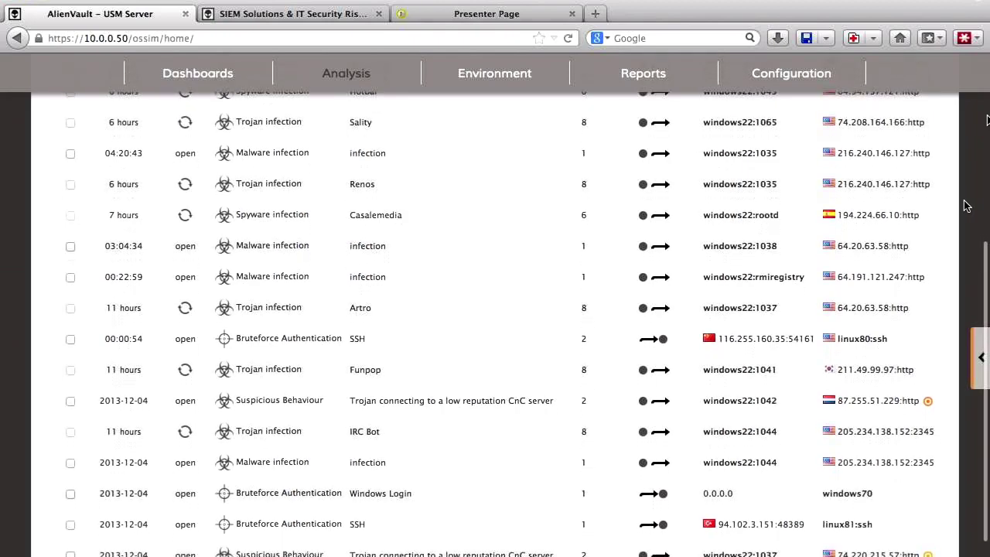
pyautogui.scroll(3, 965, 206)
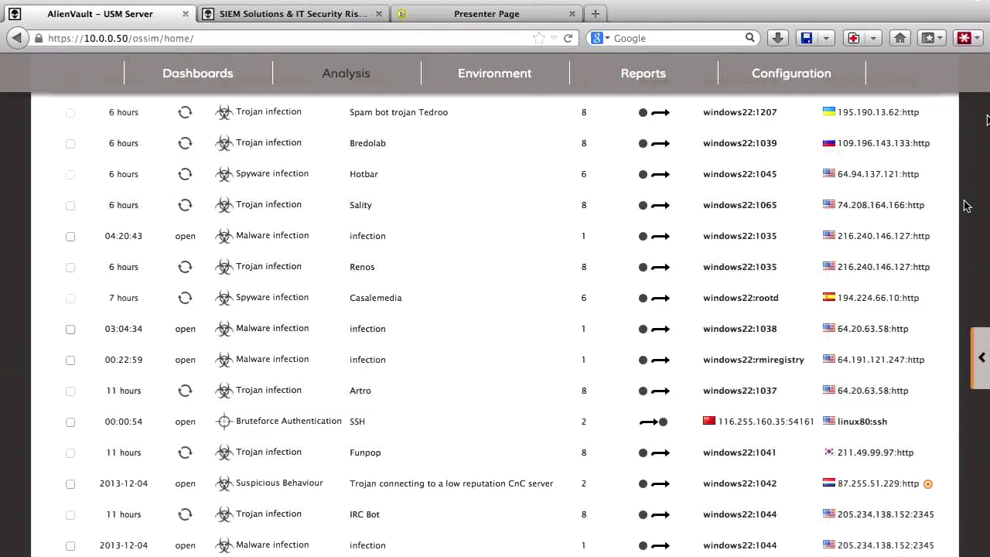
pyautogui.scroll(3, 965, 205)
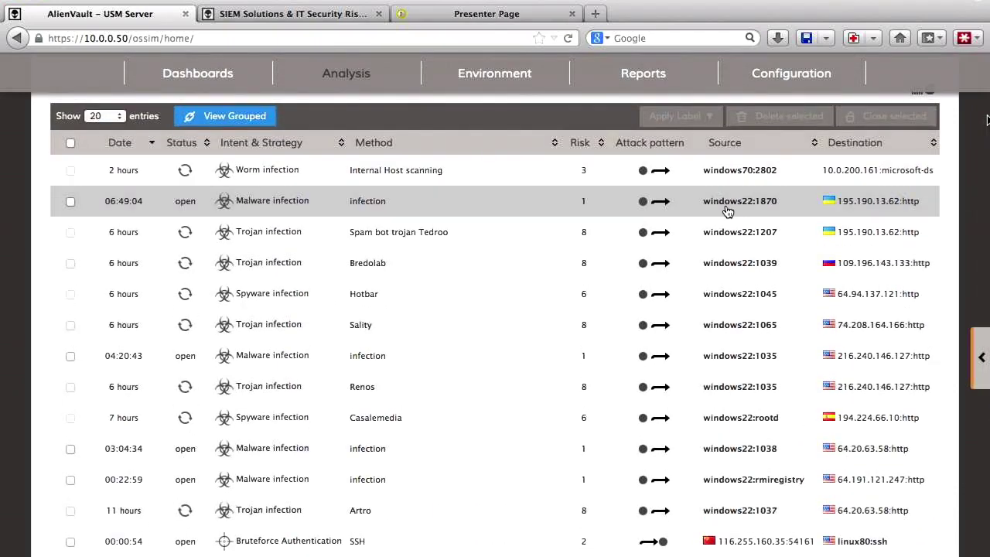
pyautogui.moveTo(722, 204)
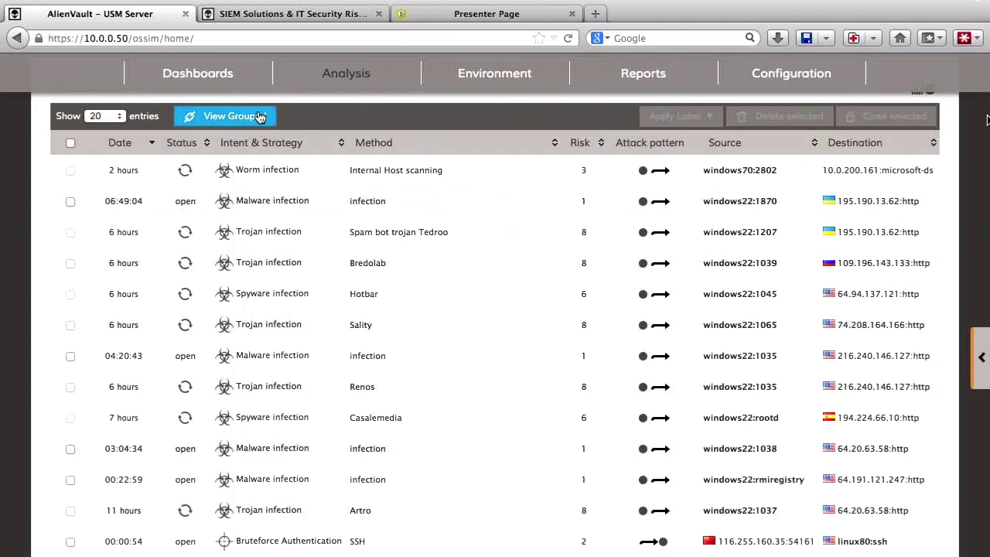
# Expand the alarm search and filter options and filter the alarms by the Attack label.
pyautogui.scroll(1, 334, 104)
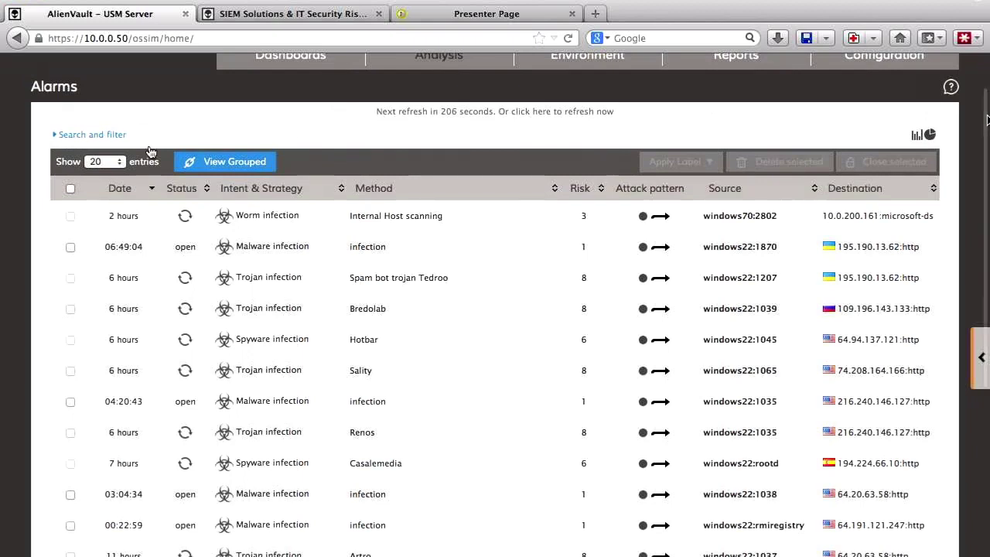
pyautogui.click(109, 136)
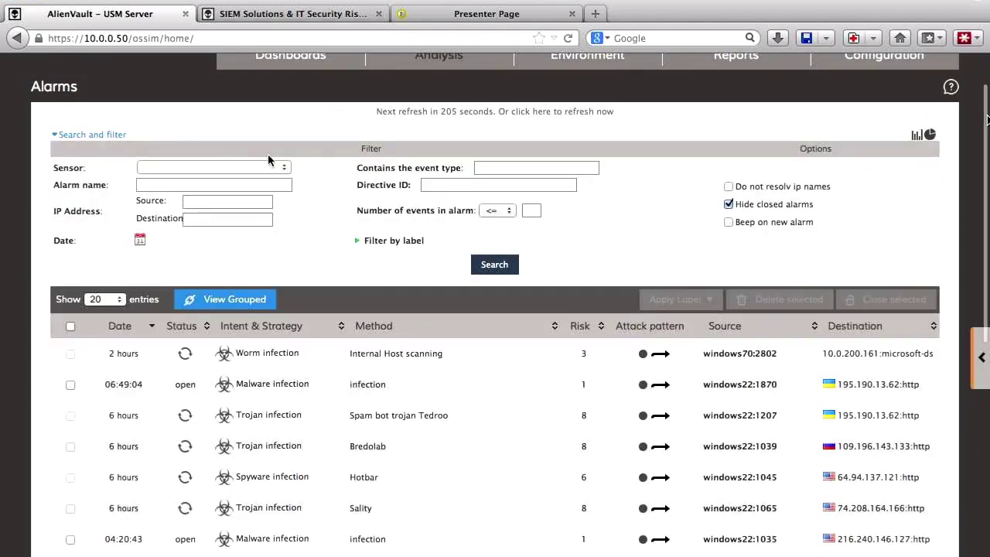
pyautogui.click(357, 240)
pyautogui.click(388, 350)
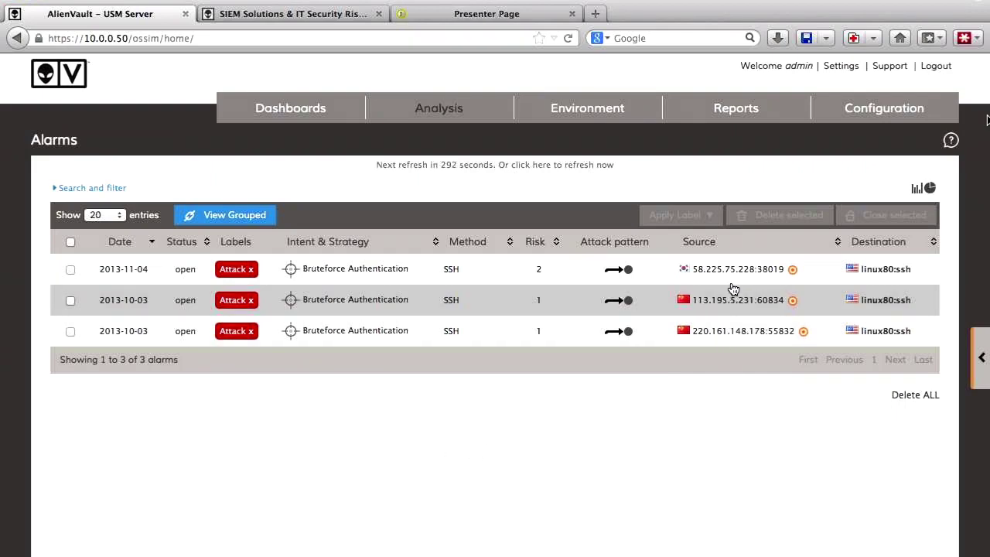
# Open the 2013-11-04 SSH Bruteforce Authentication alarm against linux80 and examine its source, destination and event details.
pyautogui.moveTo(843, 266)
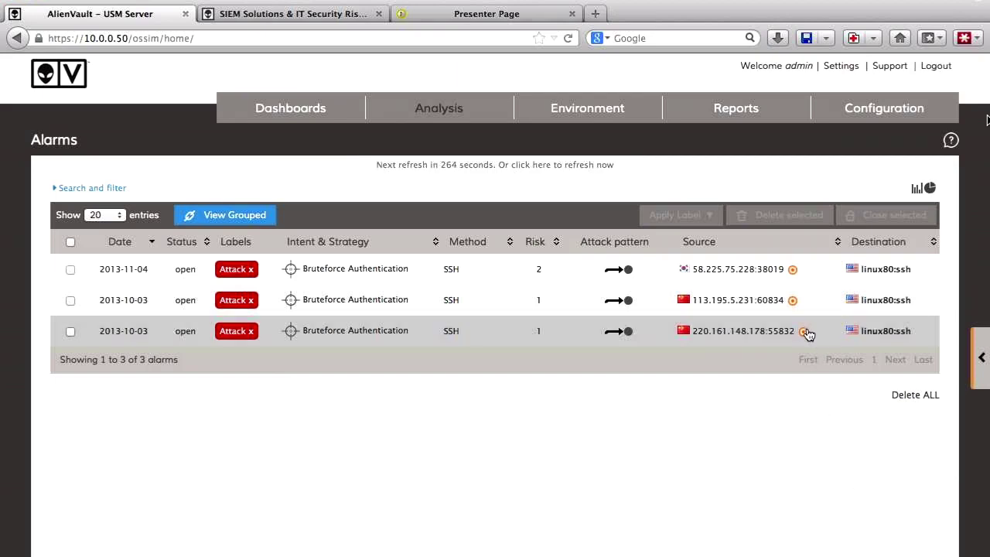
pyautogui.moveTo(803, 333)
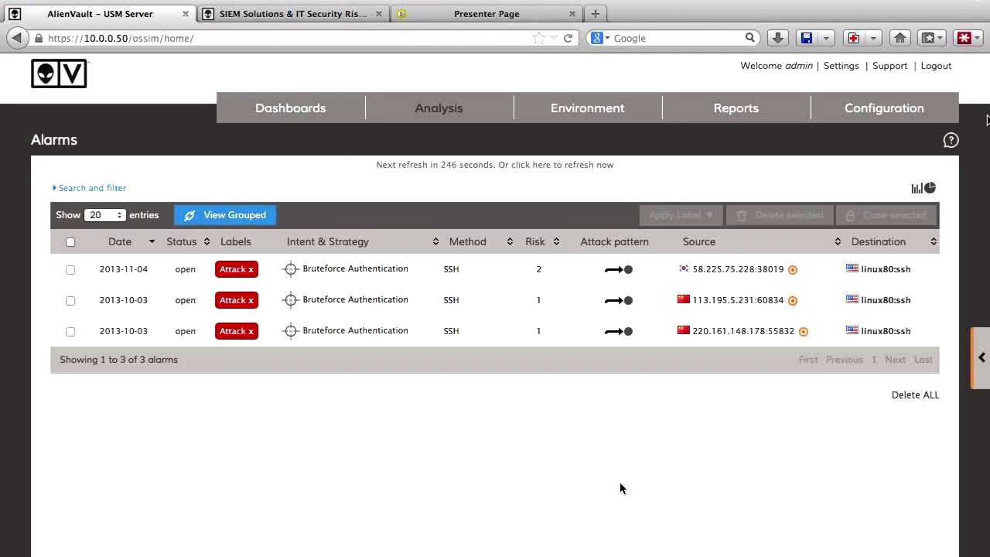
pyautogui.click(362, 272)
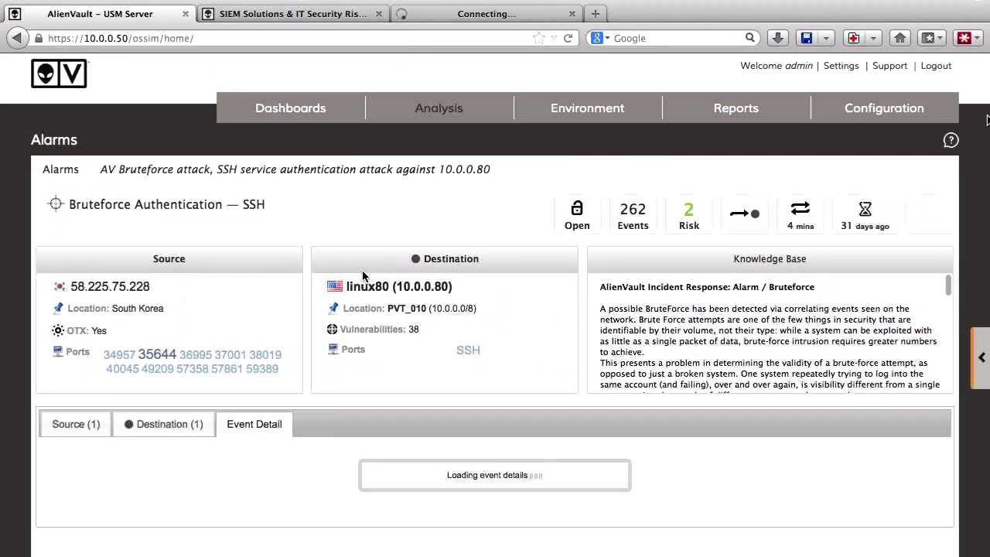
pyautogui.scroll(-2, 386, 216)
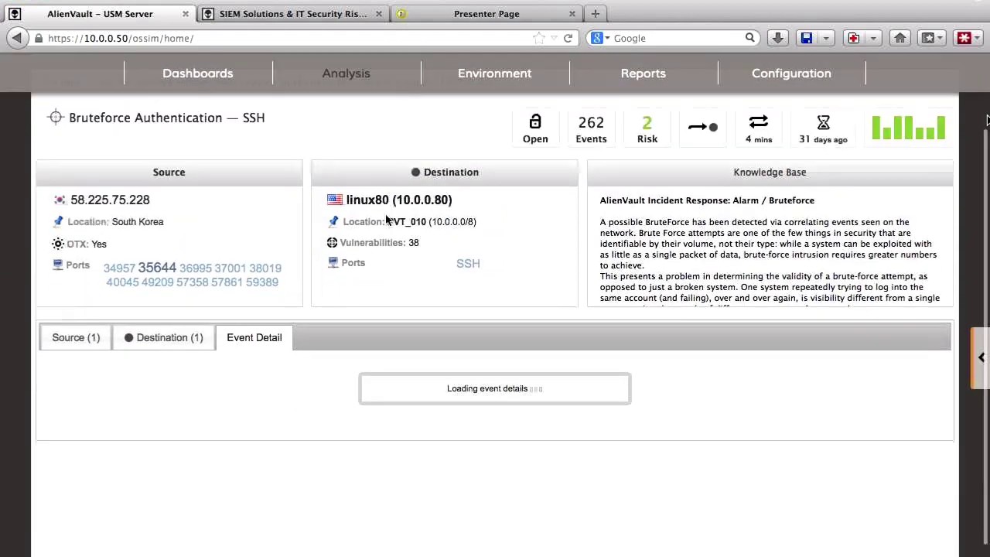
pyautogui.scroll(-4, 386, 219)
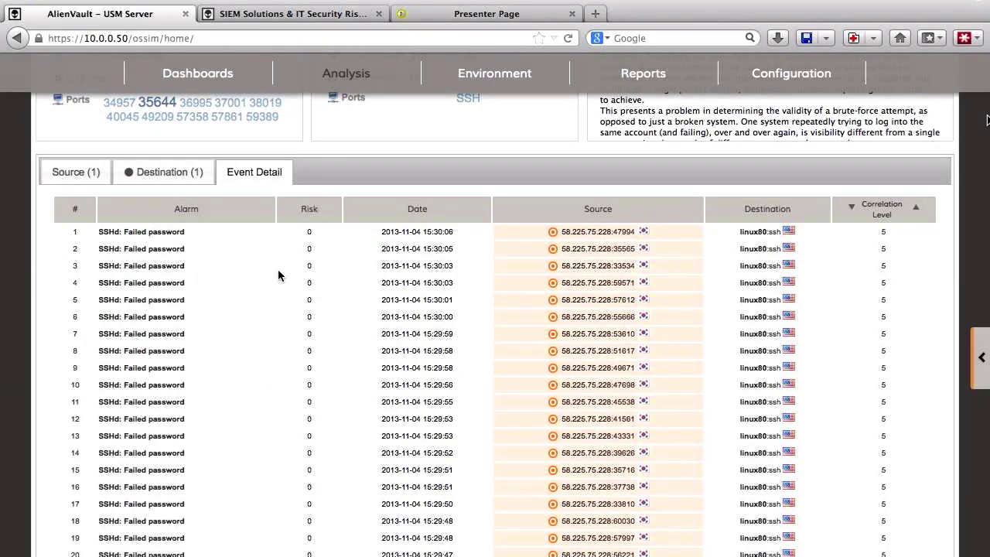
pyautogui.scroll(1, 279, 275)
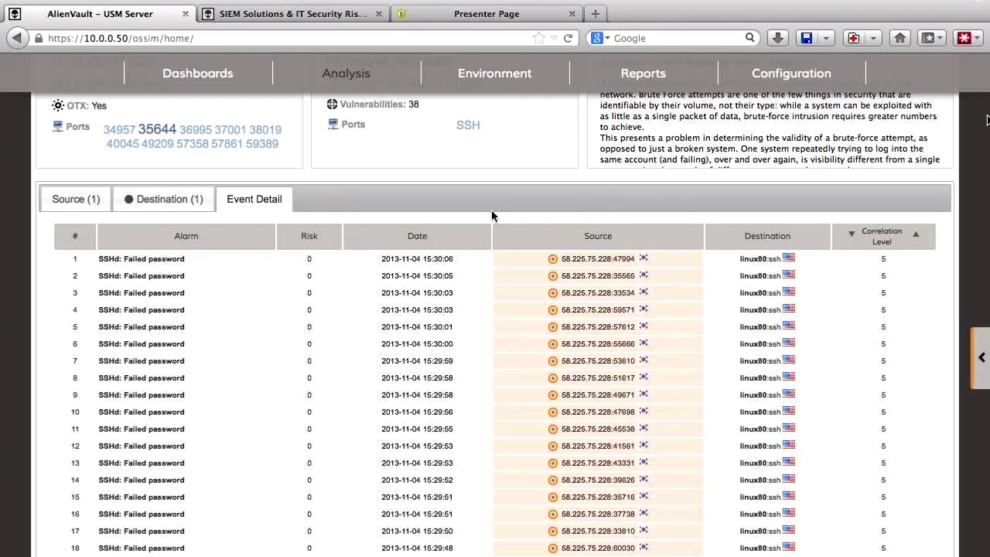
pyautogui.scroll(3, 492, 209)
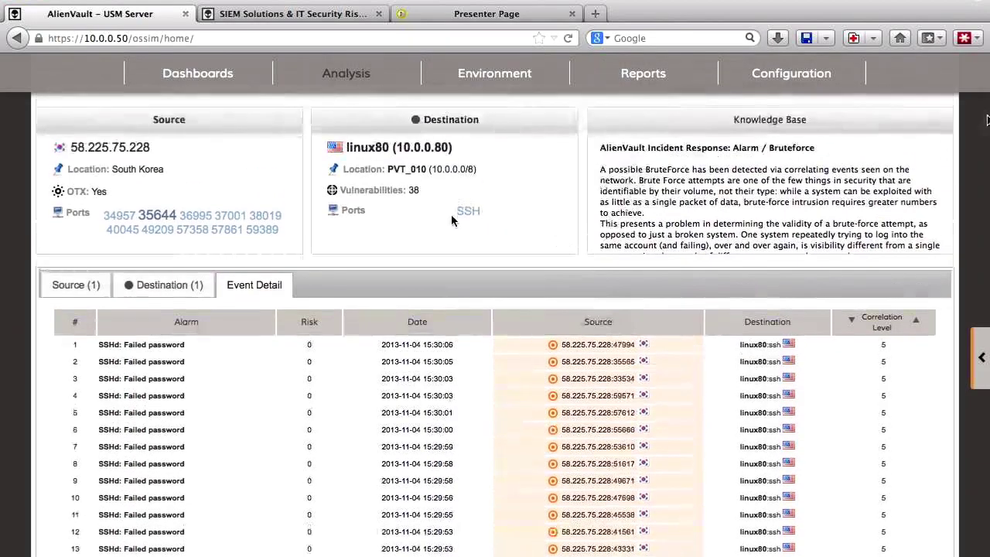
# Show the alarm's destination details for linux80 and review its vulnerabilities, sorted by service in descending order.
pyautogui.click(466, 212)
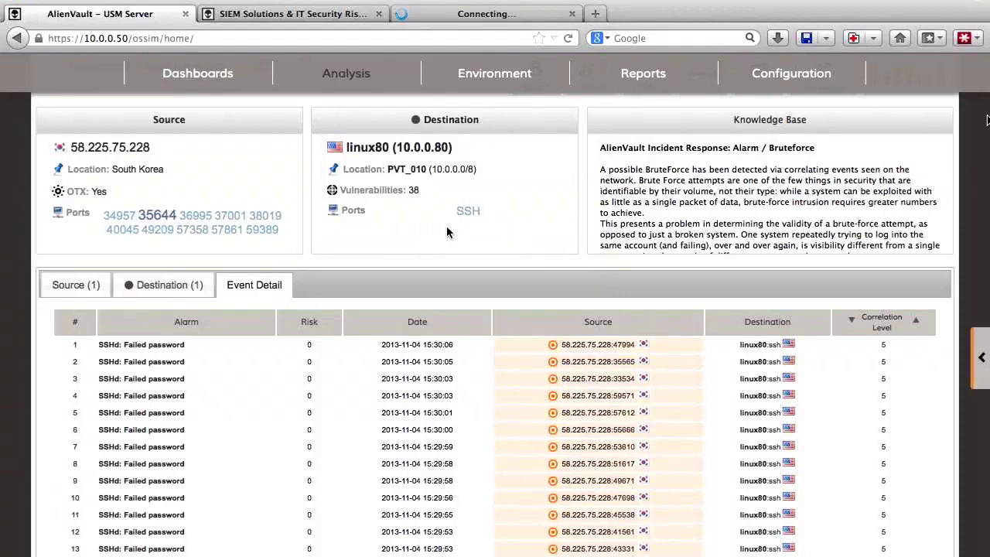
pyautogui.click(187, 290)
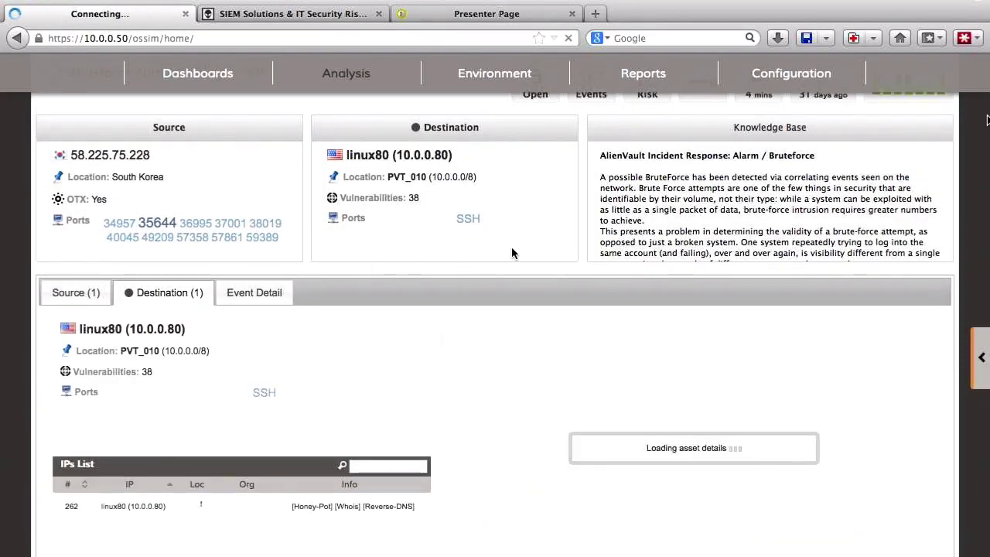
pyautogui.scroll(-2, 514, 254)
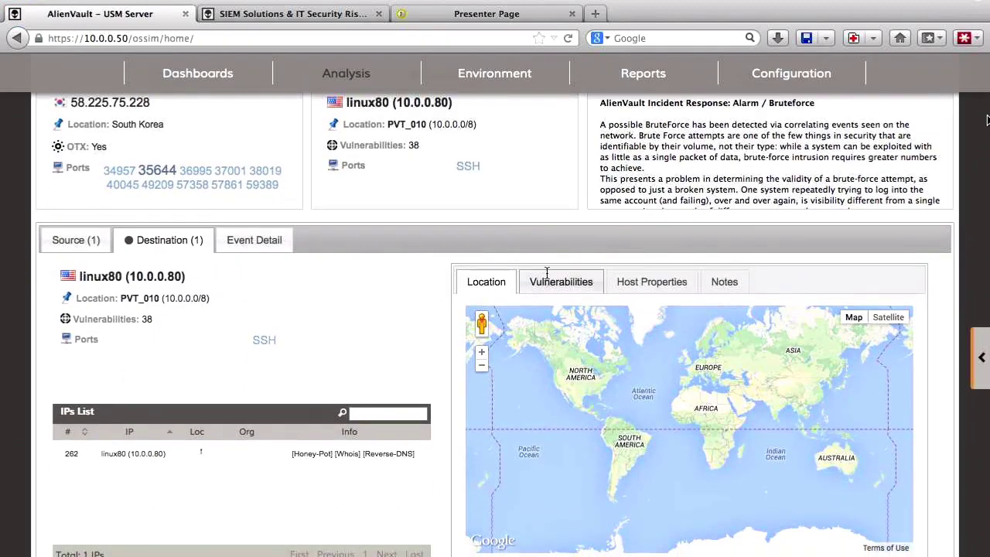
pyautogui.click(547, 275)
pyautogui.scroll(-1, 460, 320)
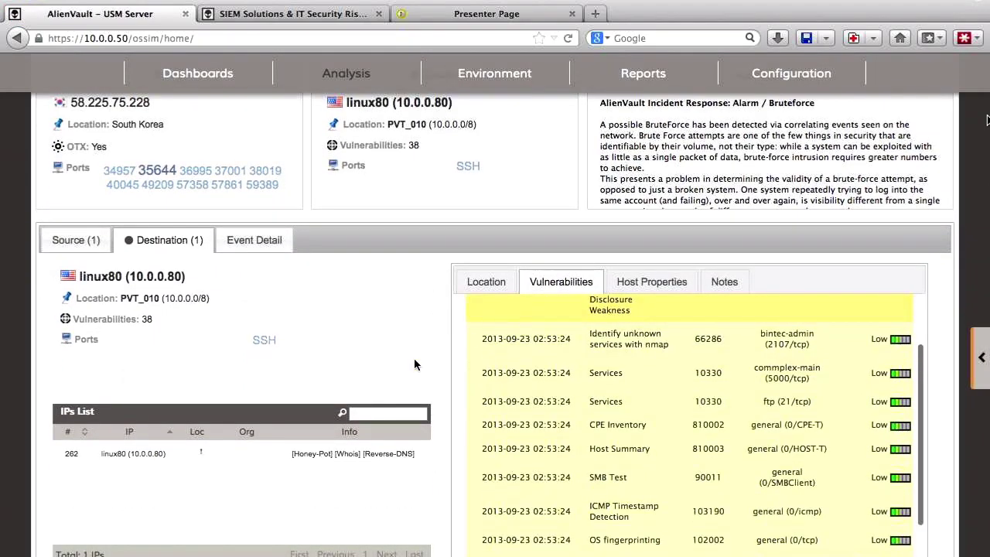
pyautogui.scroll(-1, 414, 364)
pyautogui.scroll(1, 545, 398)
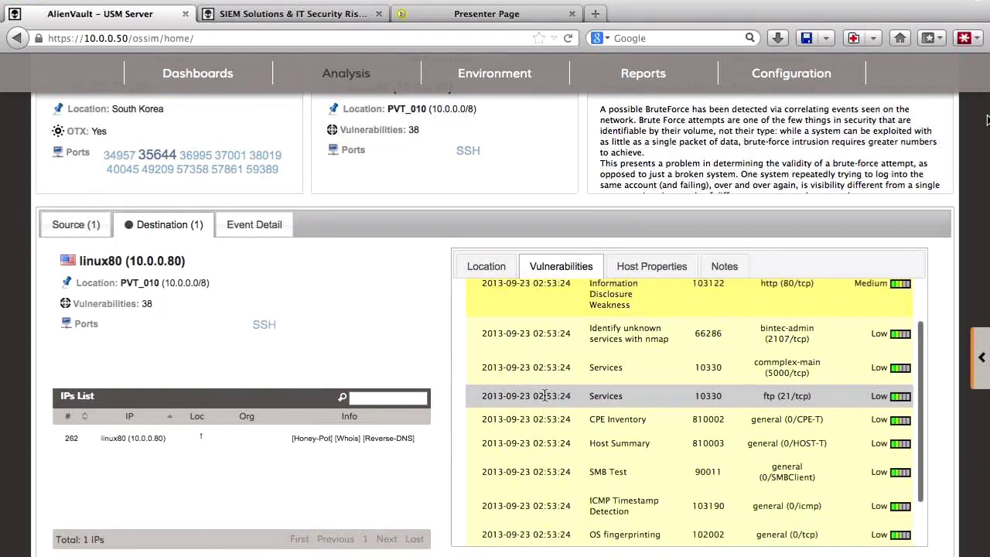
pyautogui.scroll(3, 842, 315)
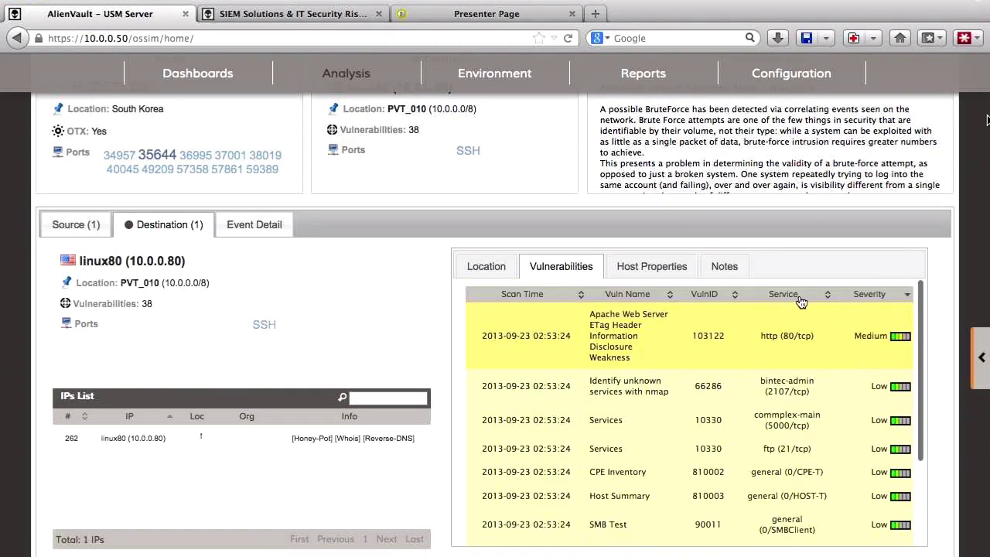
pyautogui.click(789, 295)
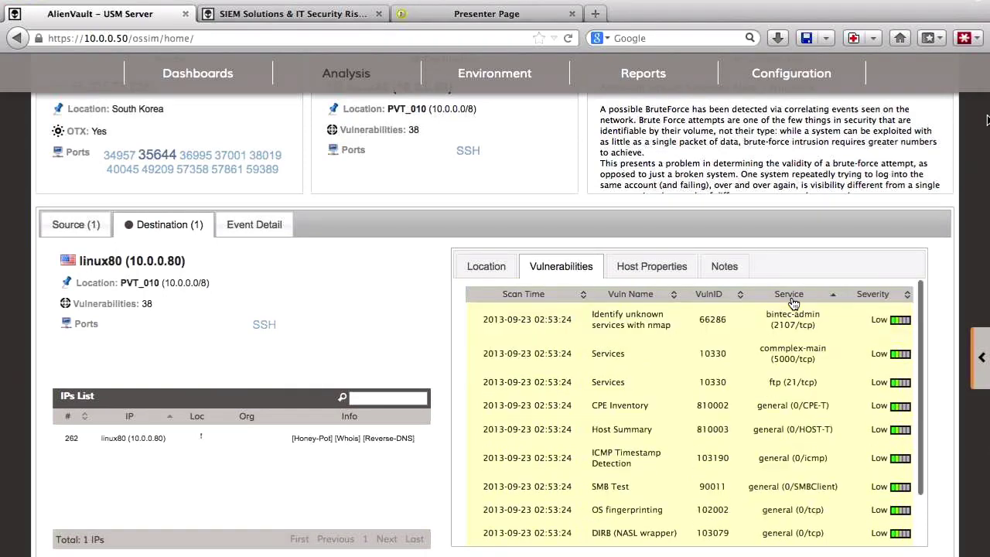
pyautogui.click(793, 300)
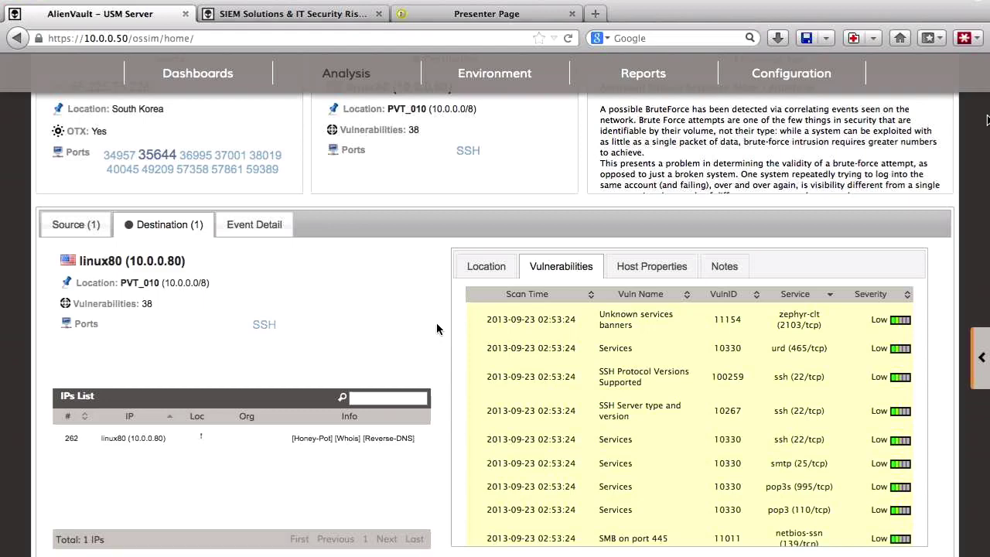
# Review the source and destination summary of the SSH Bruteforce Authentication alarm and return to the Alarms list.
pyautogui.scroll(2, 436, 328)
pyautogui.scroll(2, 436, 328)
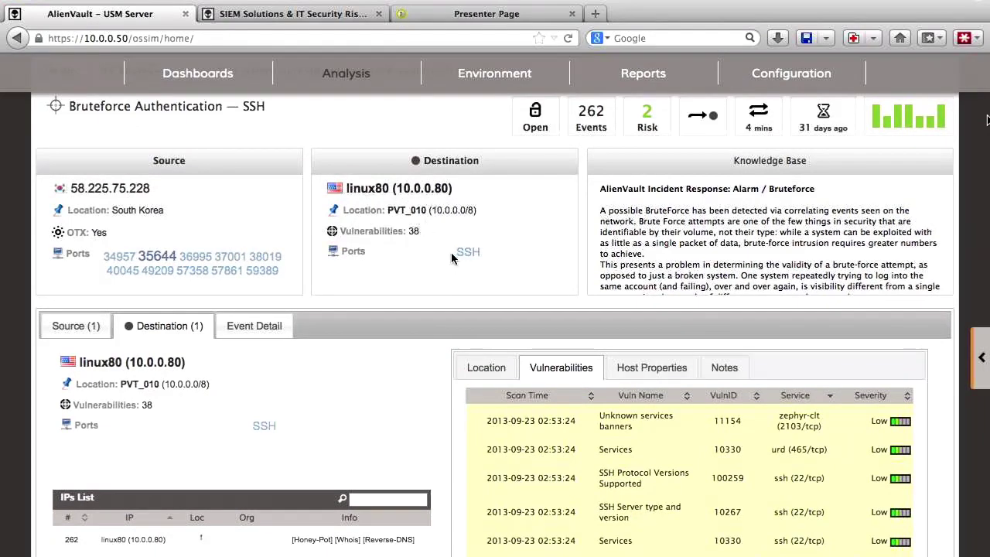
pyautogui.scroll(-2, 418, 372)
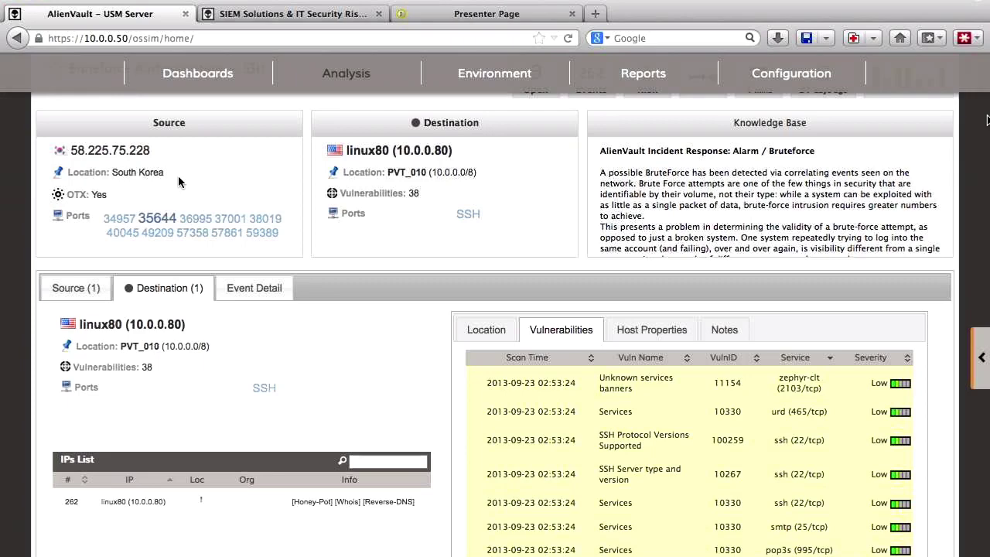
pyautogui.scroll(3, 229, 188)
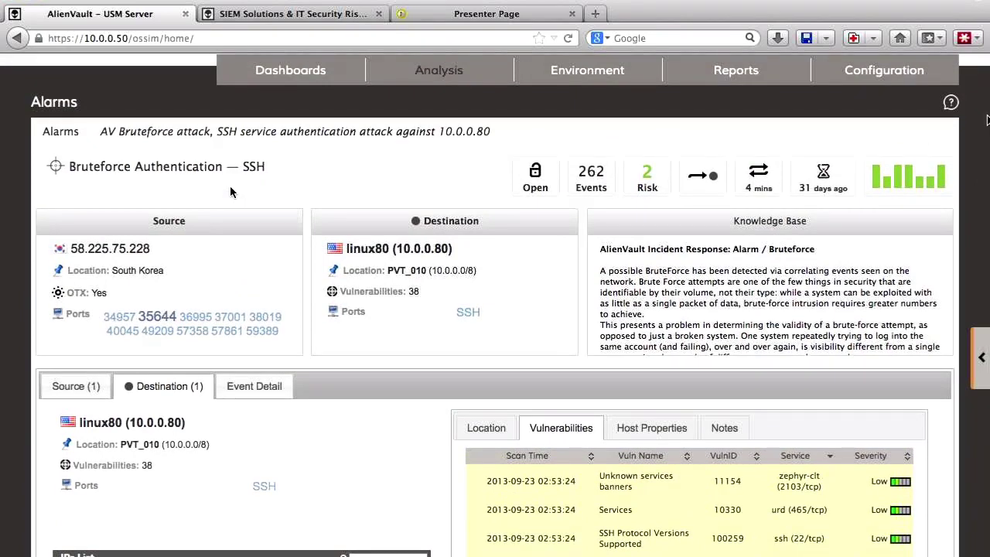
pyautogui.click(70, 136)
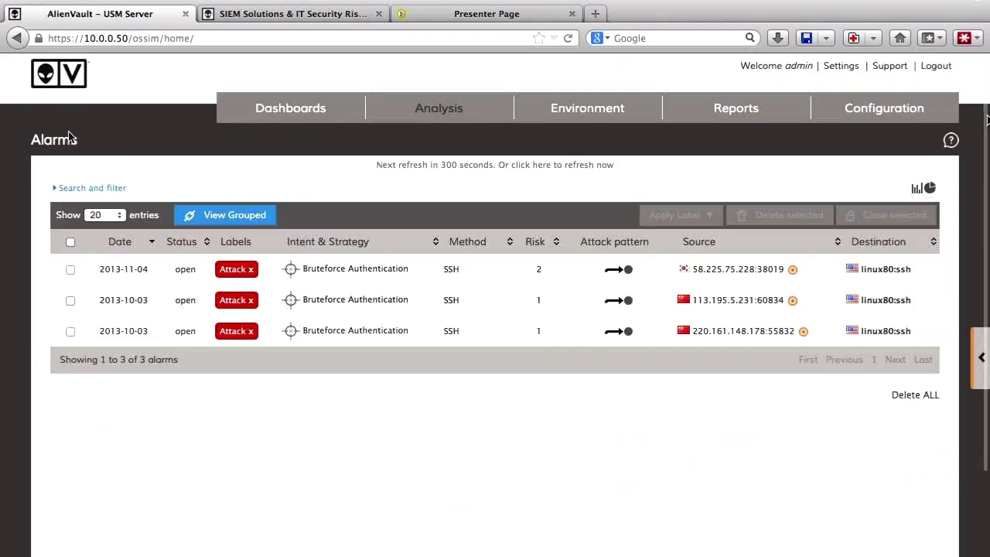